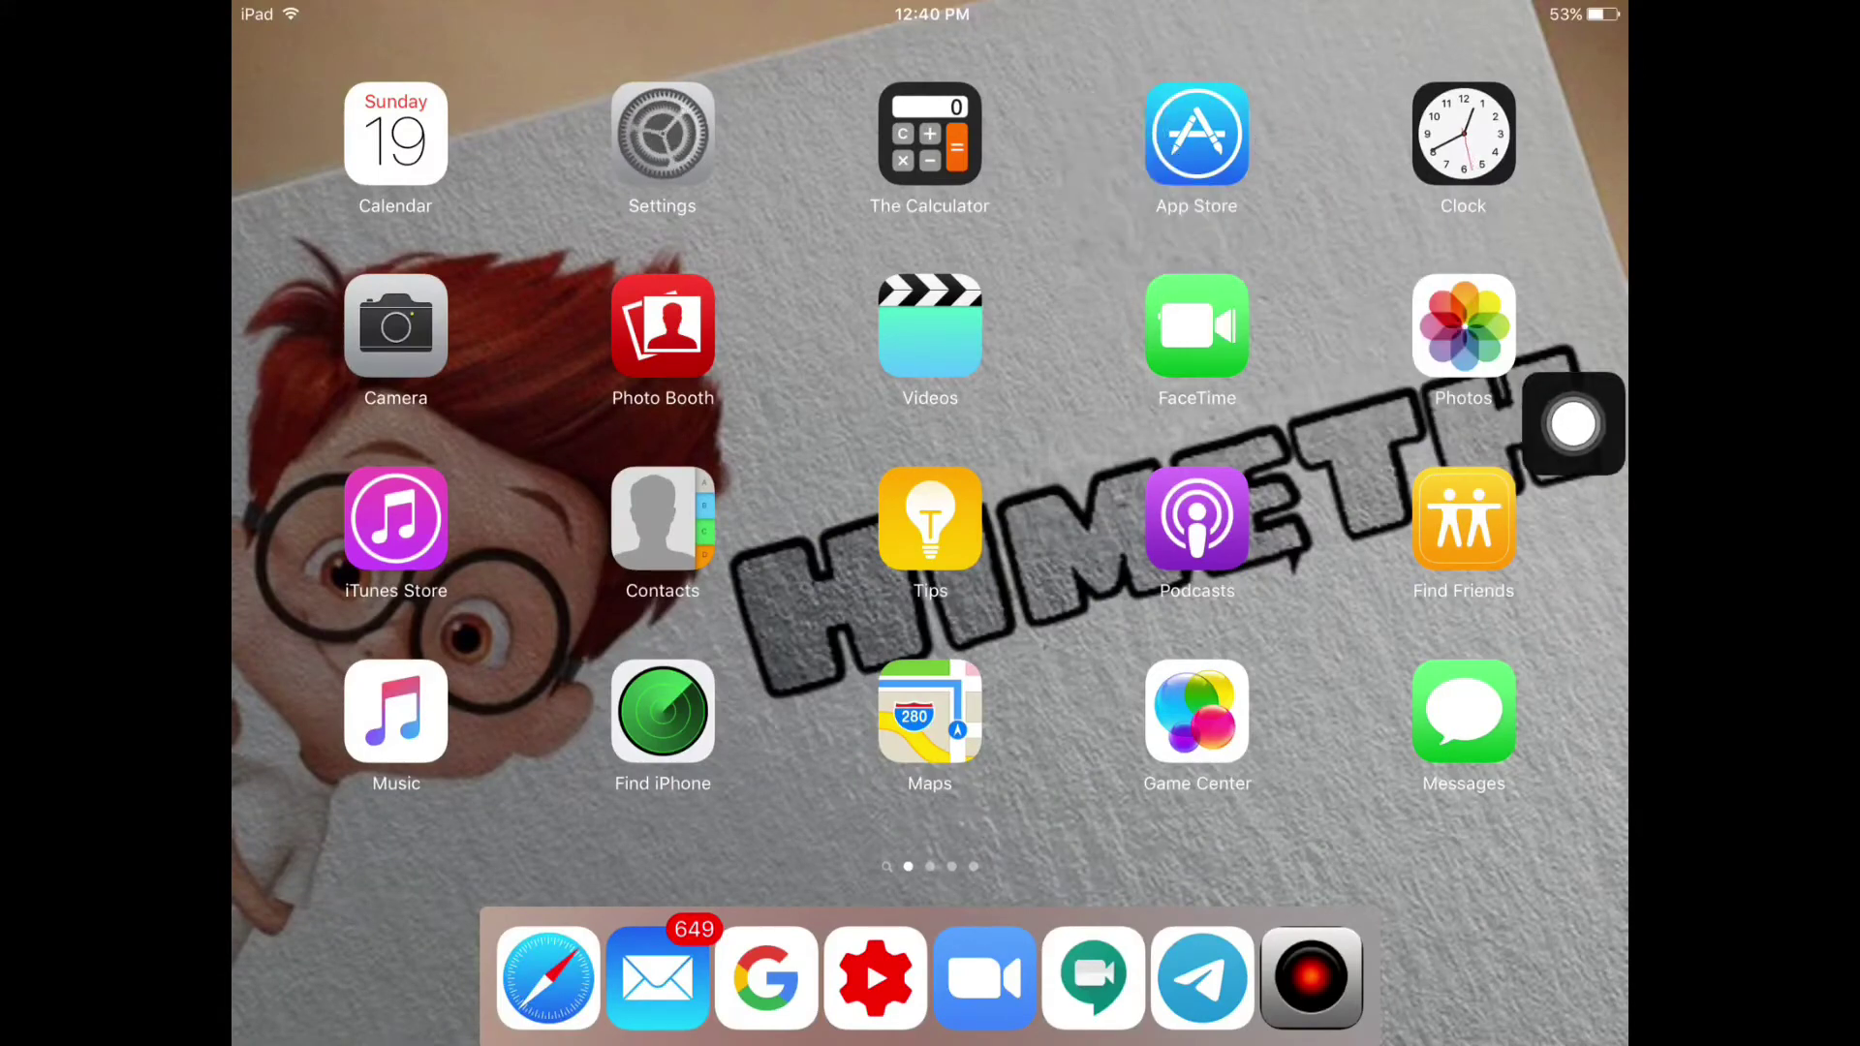
Step: Scroll the App Store's Featured page to Top Free and try opening the YouTube app
{"action": "left_click", "coordinate": [1196, 133]}
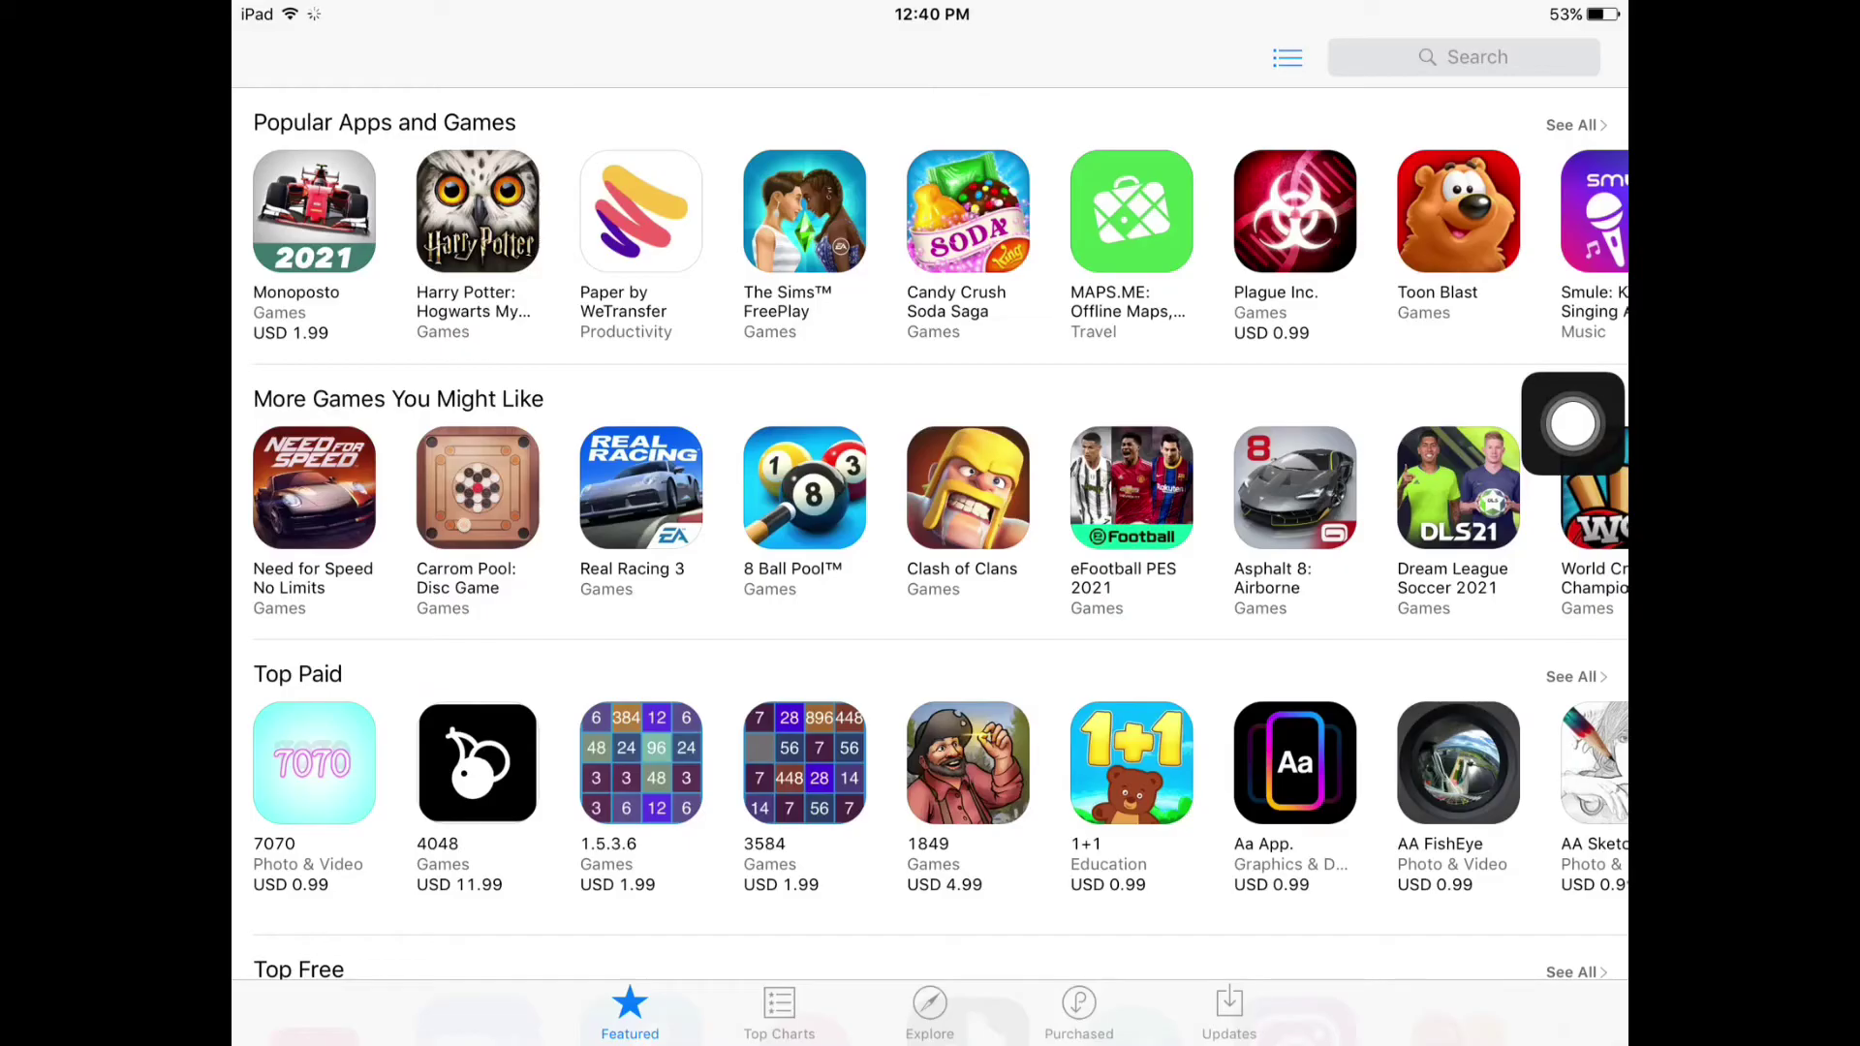
{"action": "scroll", "coordinate": [930, 533], "scroll_direction": "down", "scroll_amount": 4}
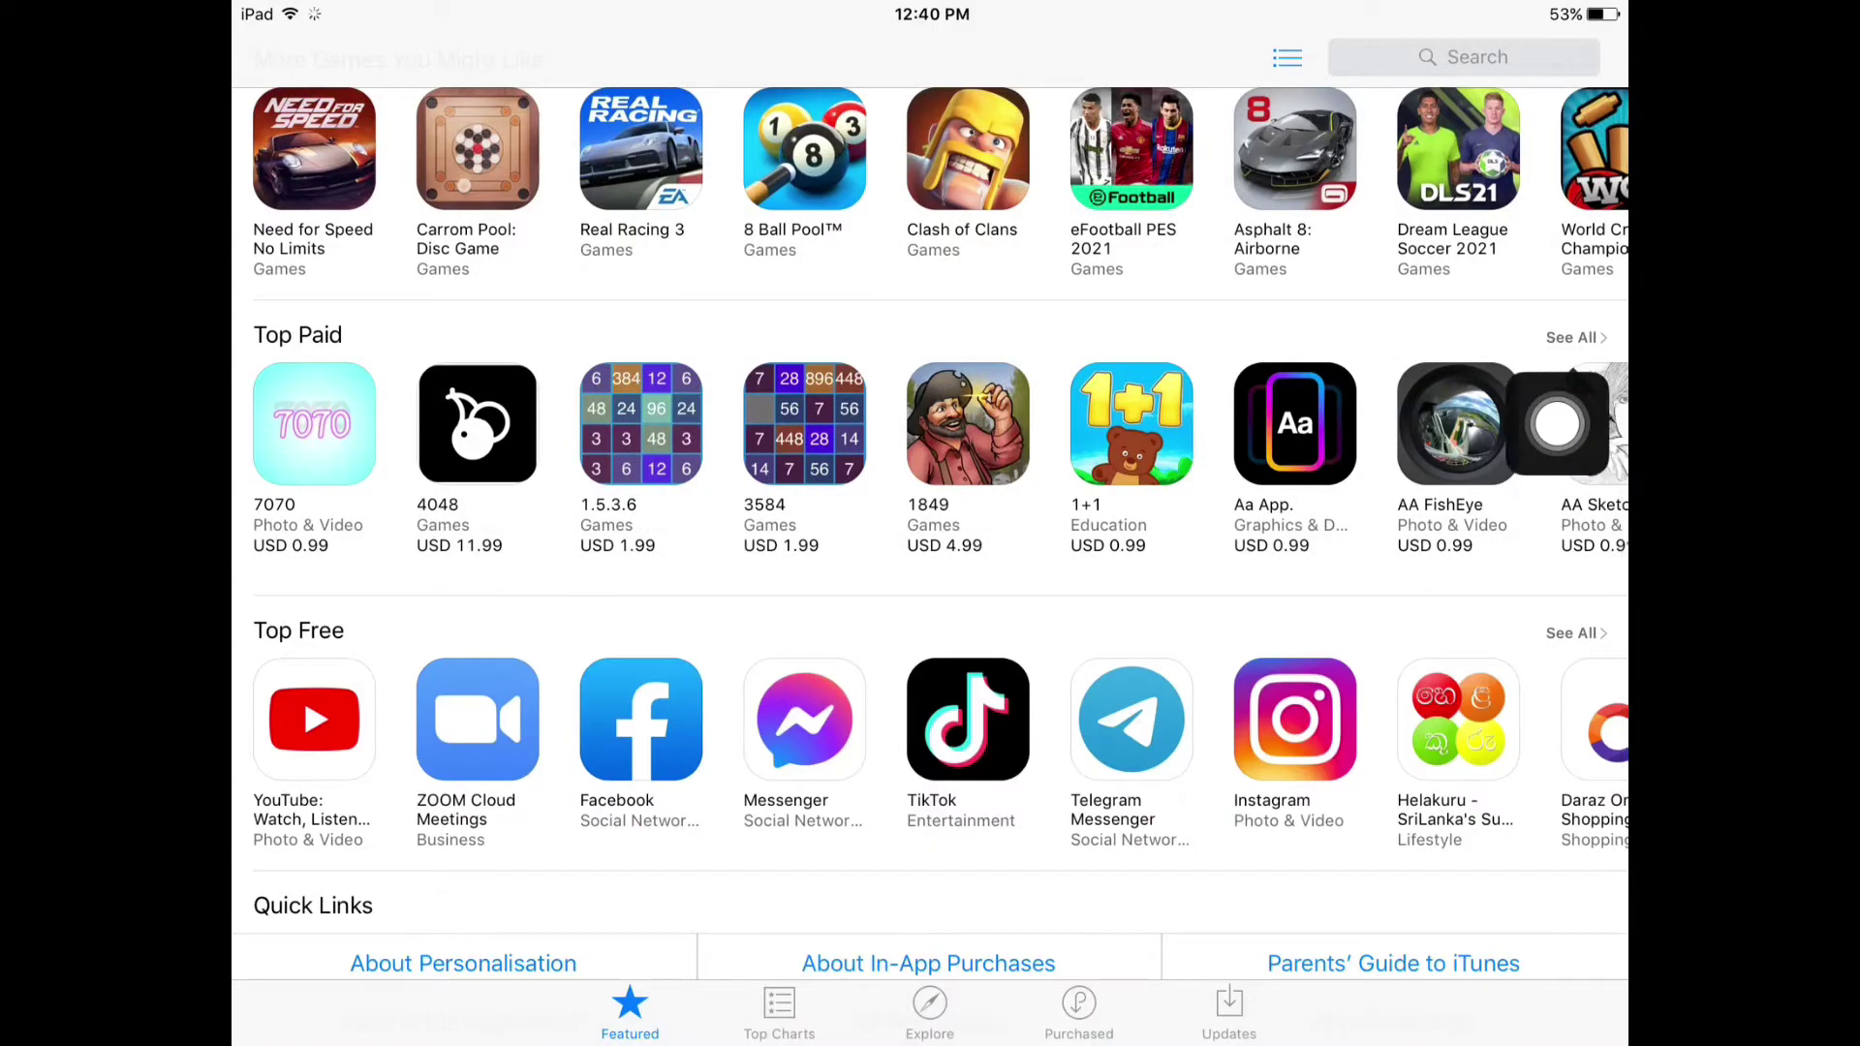
{"action": "mouse_move", "coordinate": [417, 753]}
{"action": "left_mouse_down"}
{"action": "mouse_move", "coordinate": [326, 725]}
{"action": "mouse_move", "coordinate": [1573, 610]}
{"action": "left_mouse_up"}
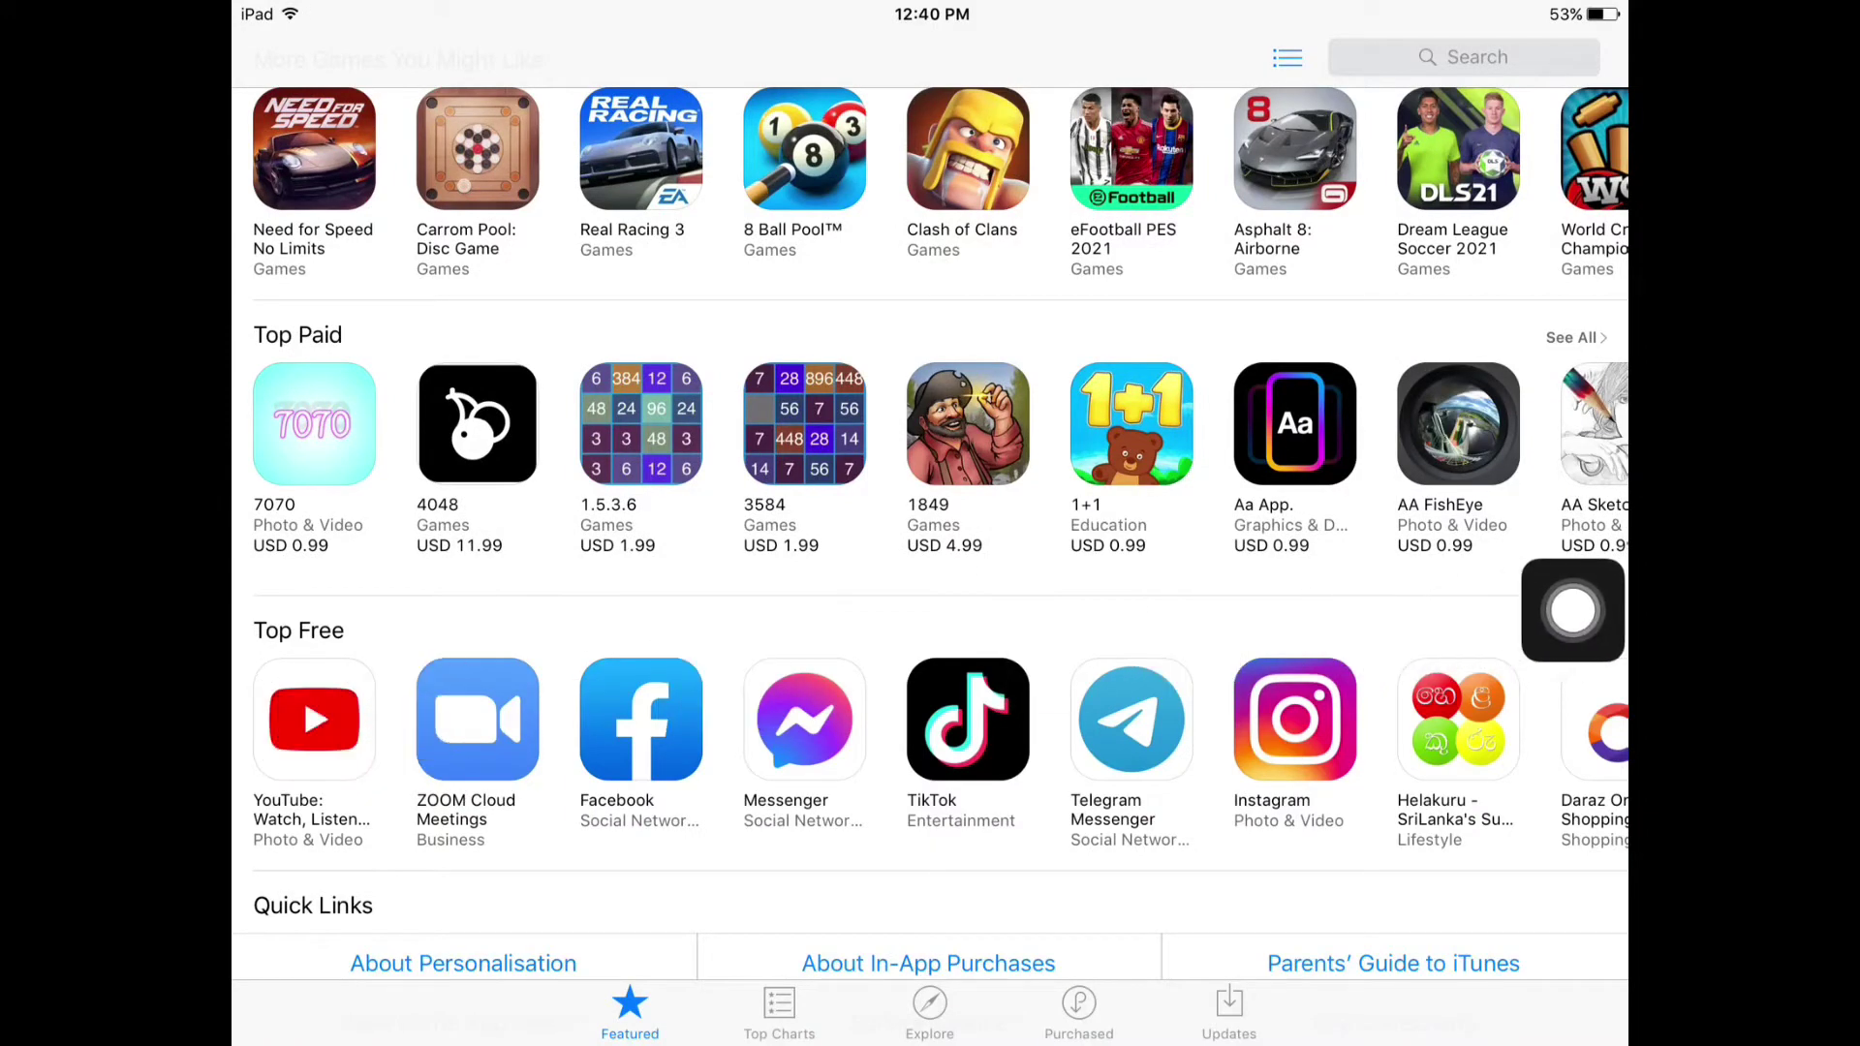
{"action": "left_click", "coordinate": [314, 719]}
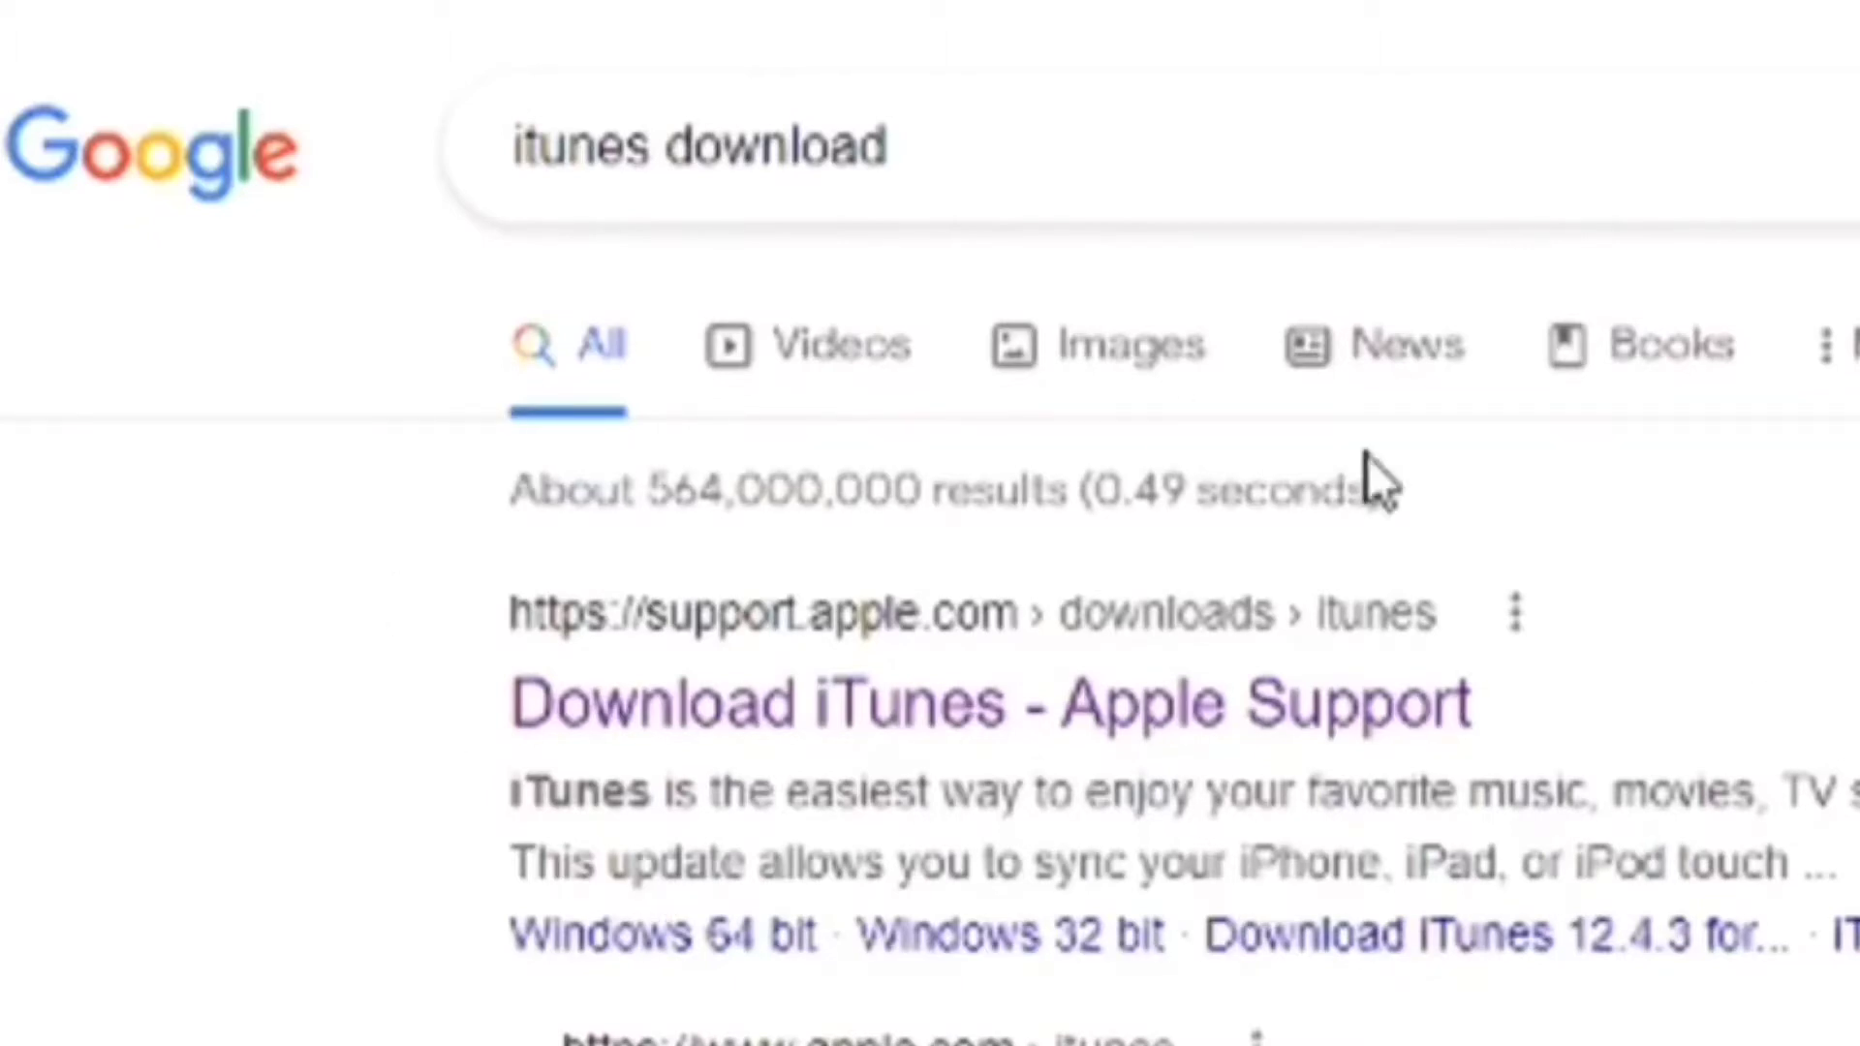
Step: Open the 'Download iTunes - Apple Support' result and browse its iTunes for Windows downloads
{"action": "left_click", "coordinate": [944, 736]}
{"action": "scroll", "coordinate": [1841, 291], "scroll_direction": "down", "scroll_amount": 4}
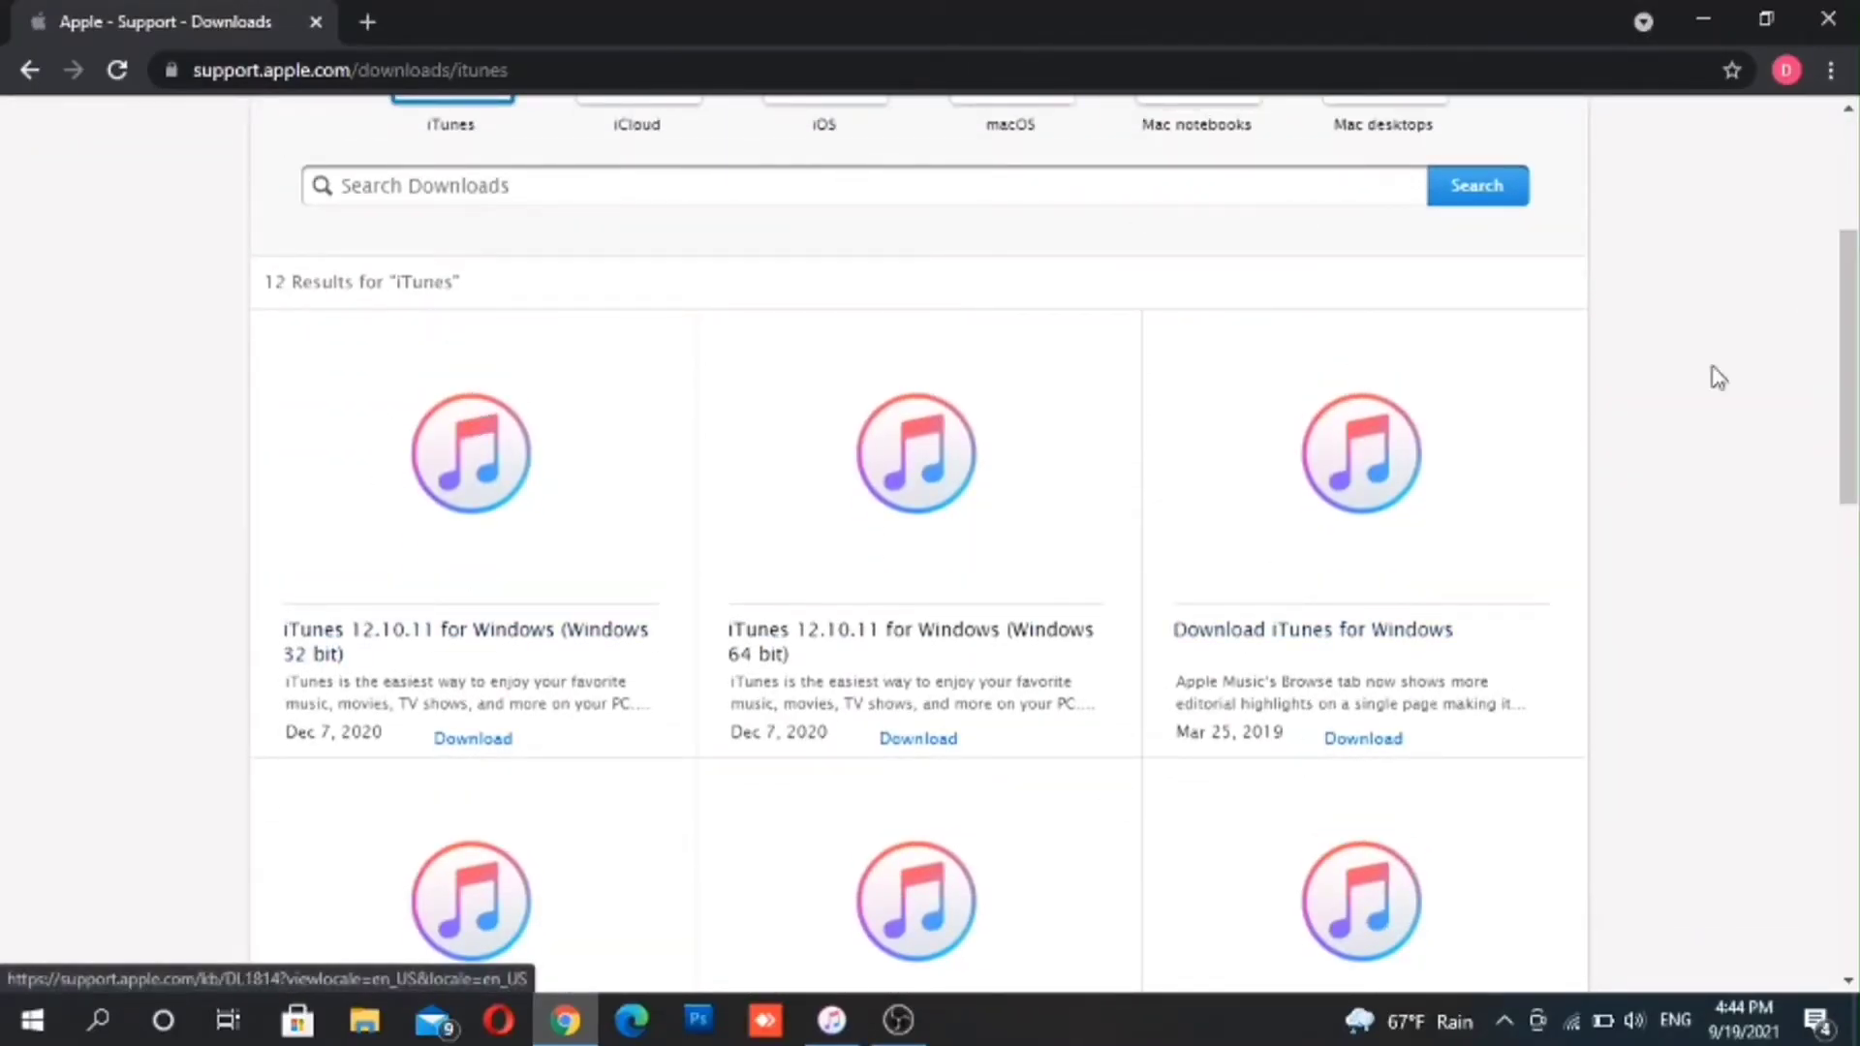
Step: Enable Apps in the media-kind list, switch the library to Apps, and show the App Store
{"action": "mouse_move", "coordinate": [1842, 365]}
{"action": "left_mouse_down"}
{"action": "mouse_move", "coordinate": [1844, 539]}
{"action": "mouse_move", "coordinate": [1815, 533]}
{"action": "mouse_move", "coordinate": [1815, 411]}
{"action": "mouse_move", "coordinate": [1811, 569]}
{"action": "left_mouse_up"}
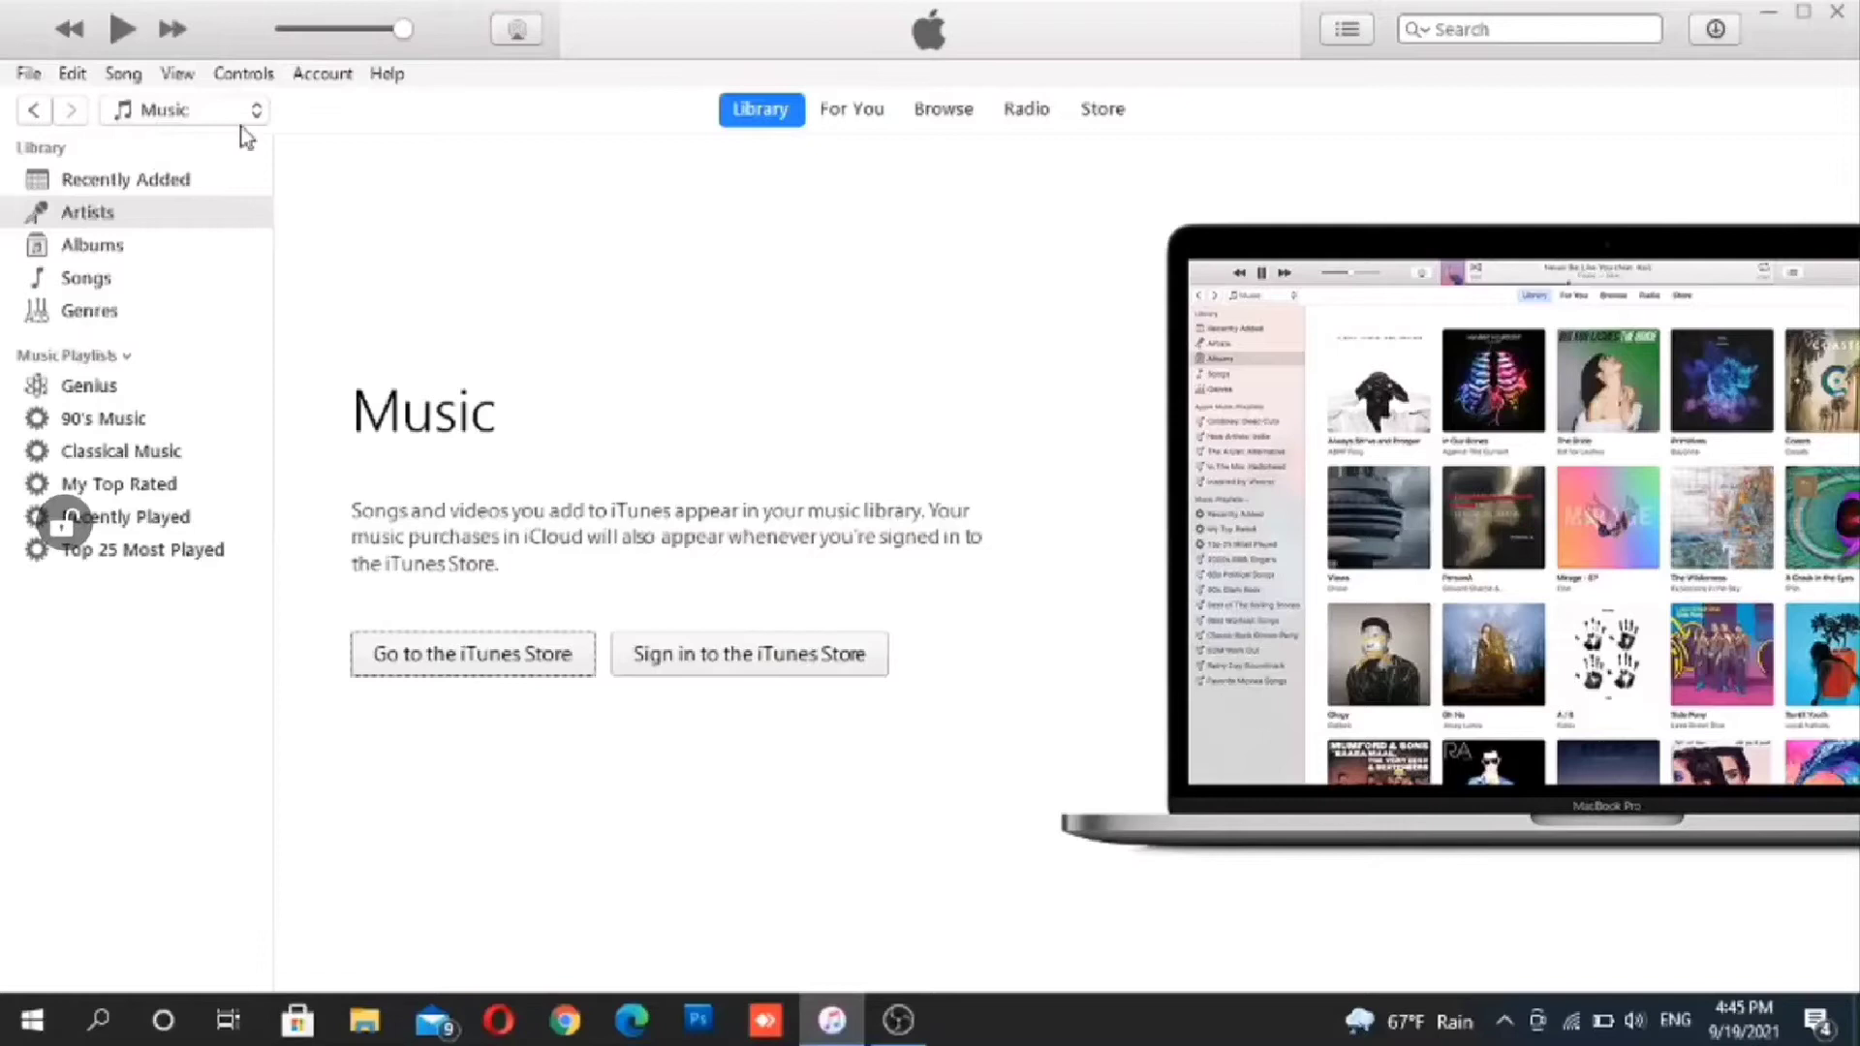
{"action": "left_click", "coordinate": [242, 112]}
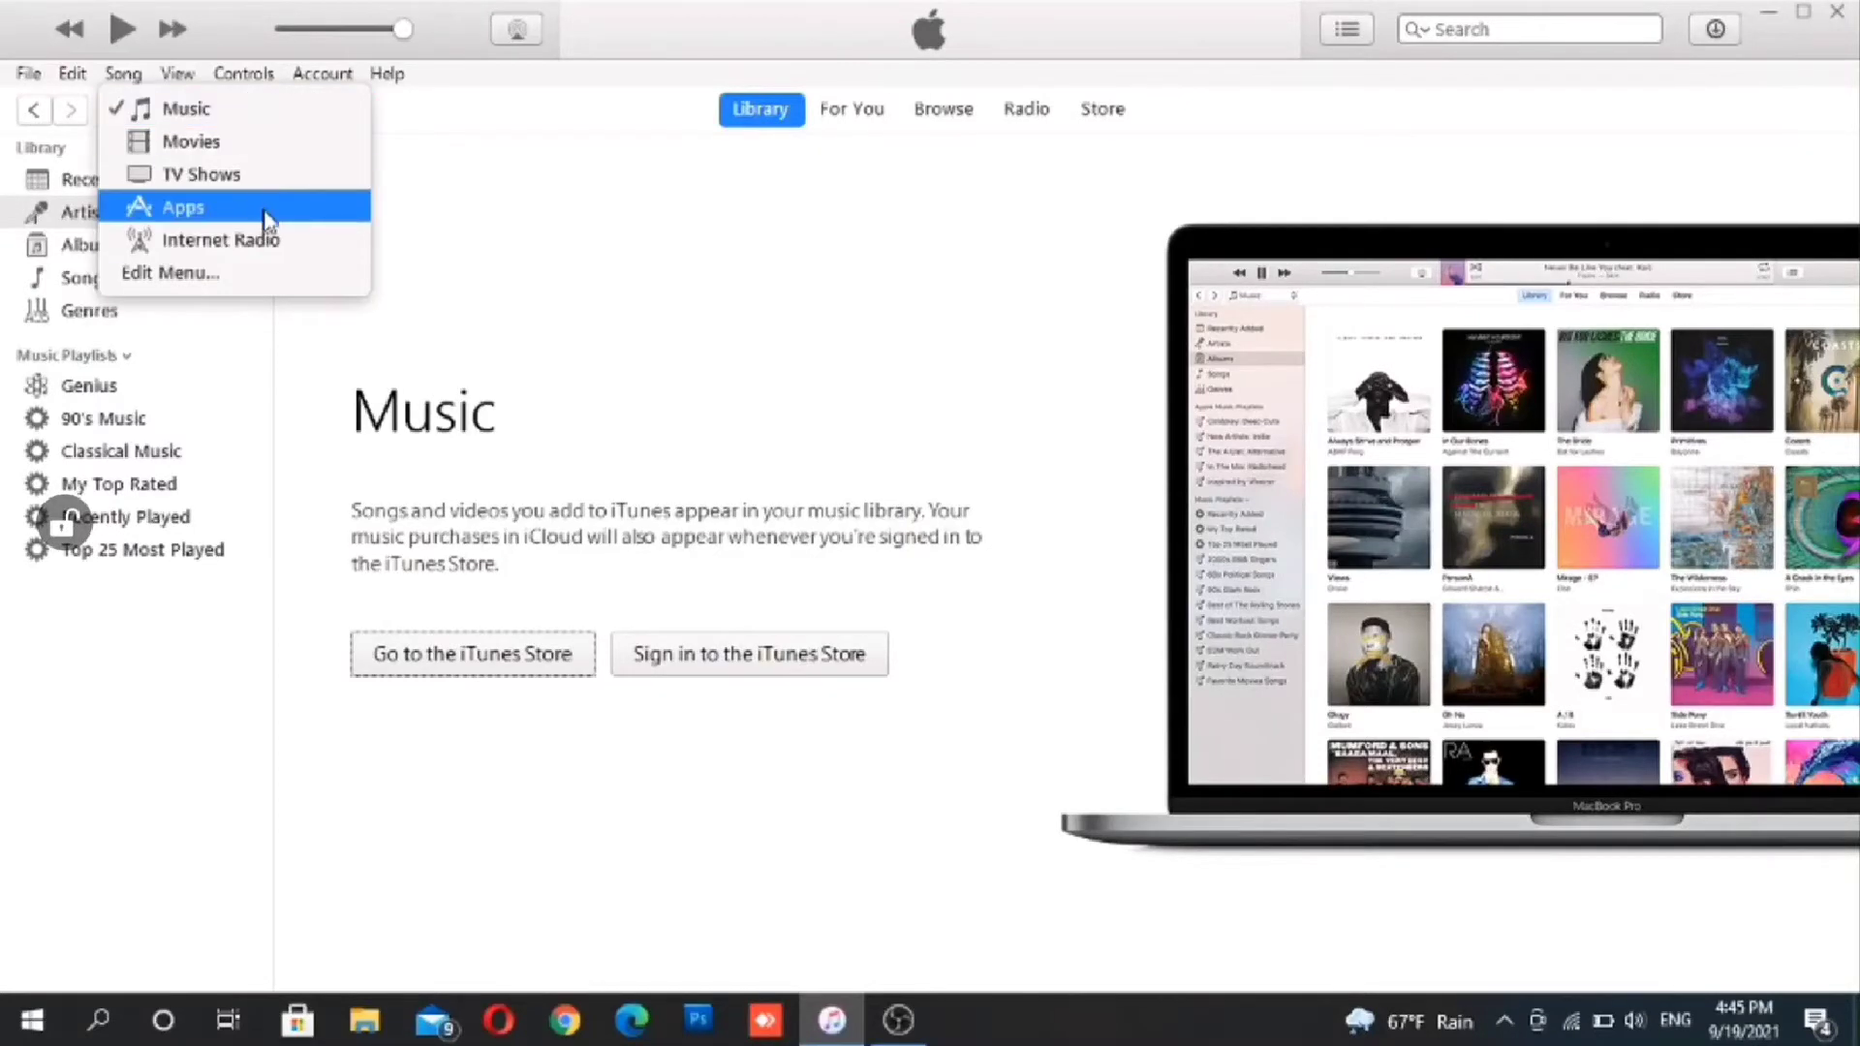
{"action": "left_click", "coordinate": [241, 271]}
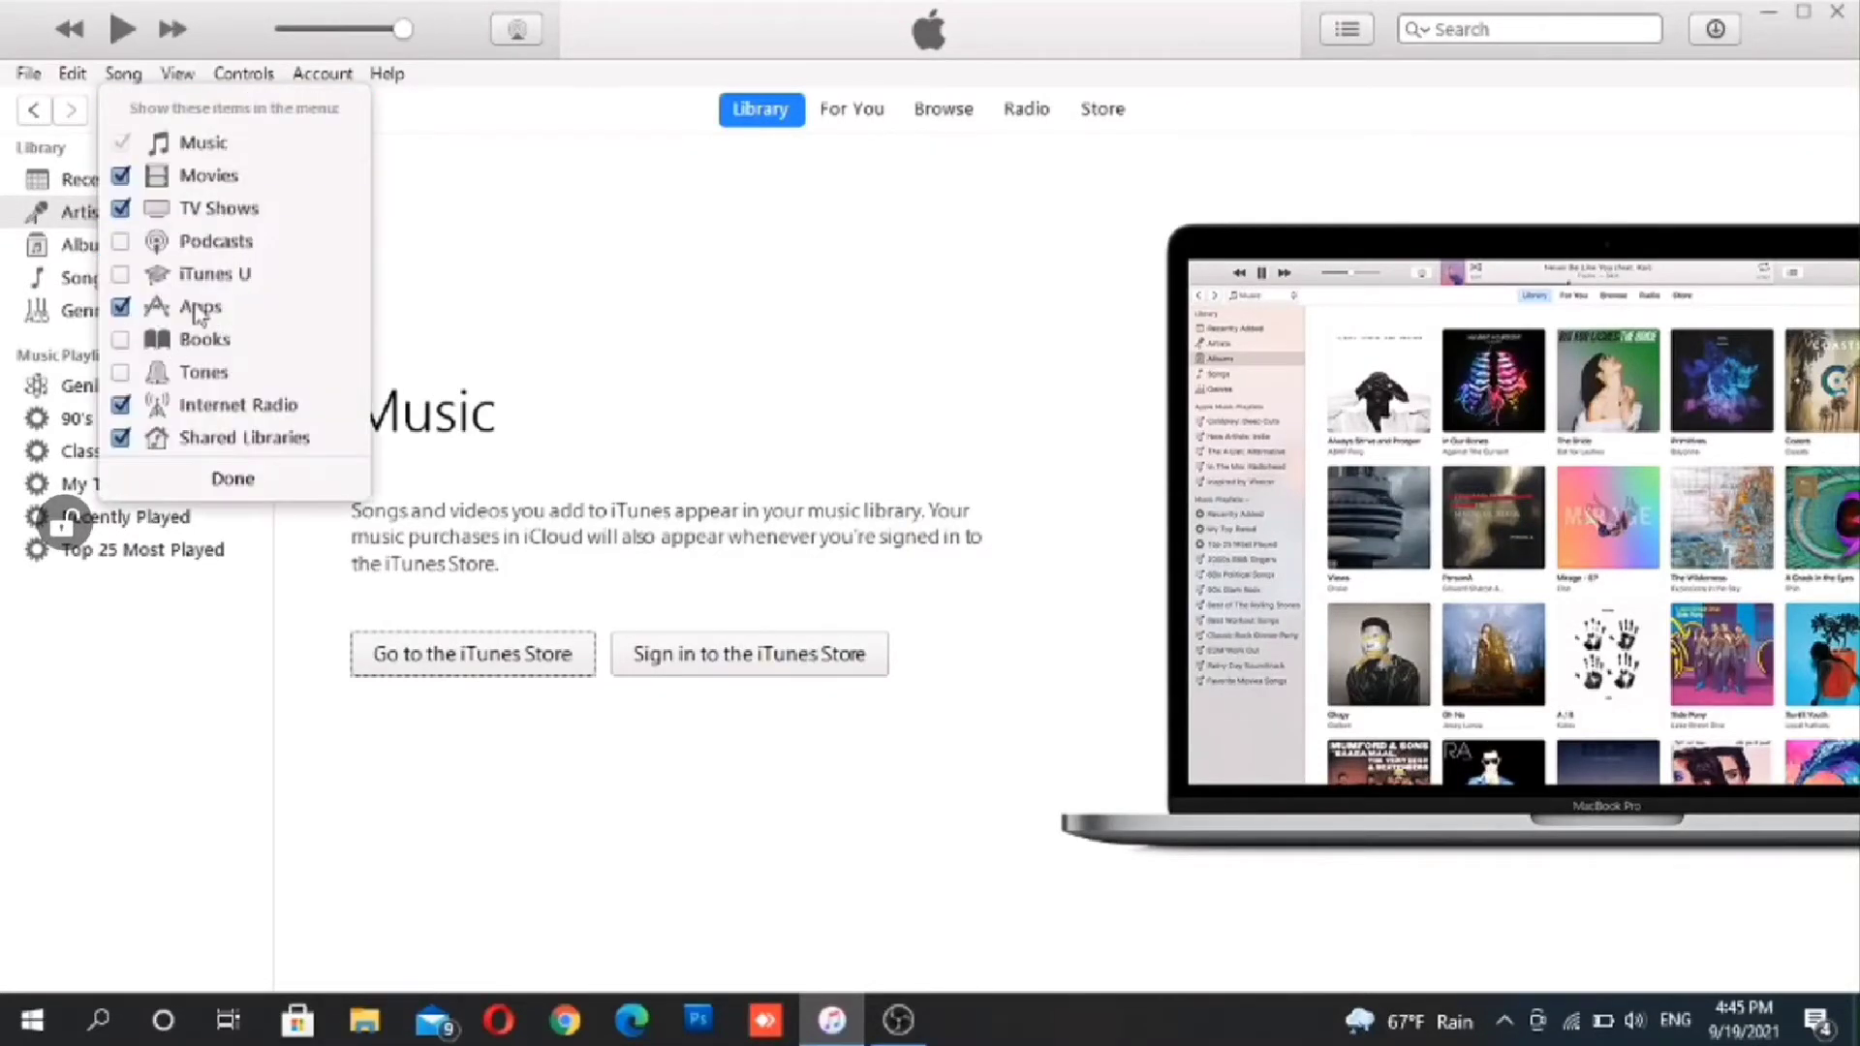
{"action": "left_click", "coordinate": [231, 478]}
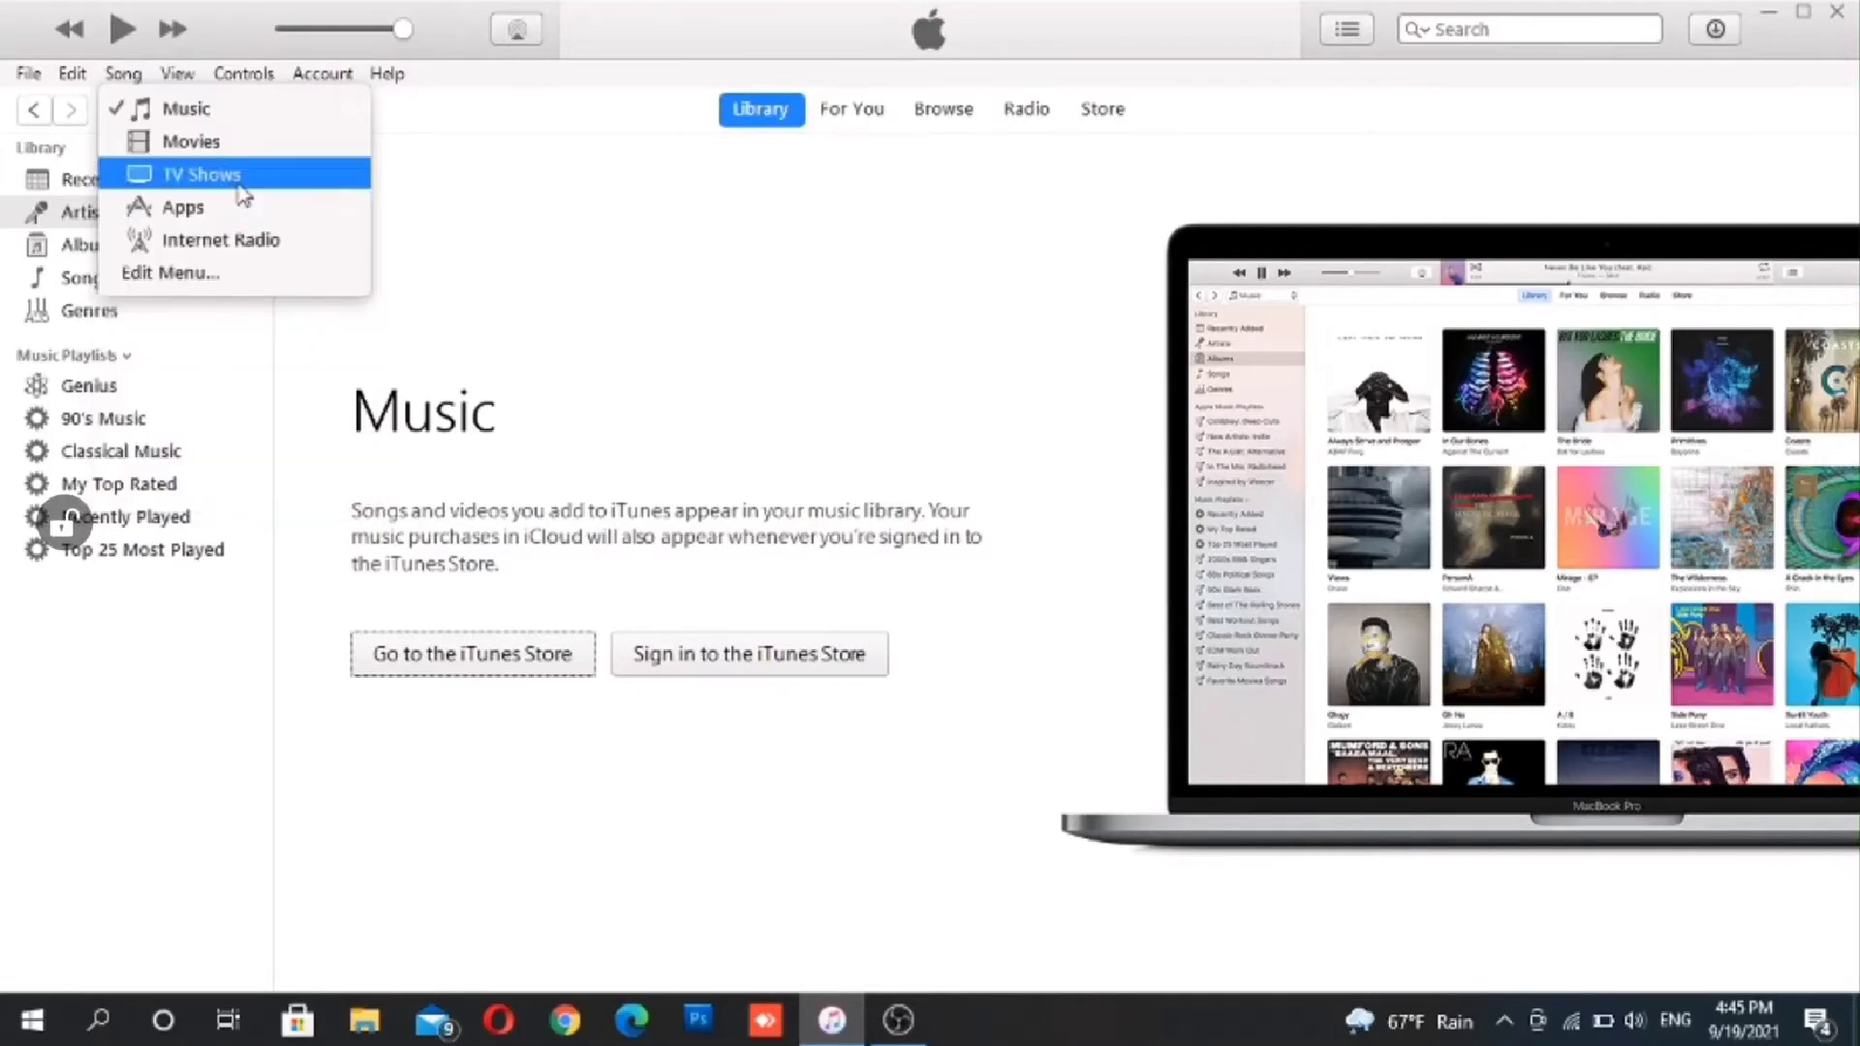
{"action": "key", "text": "Escape"}
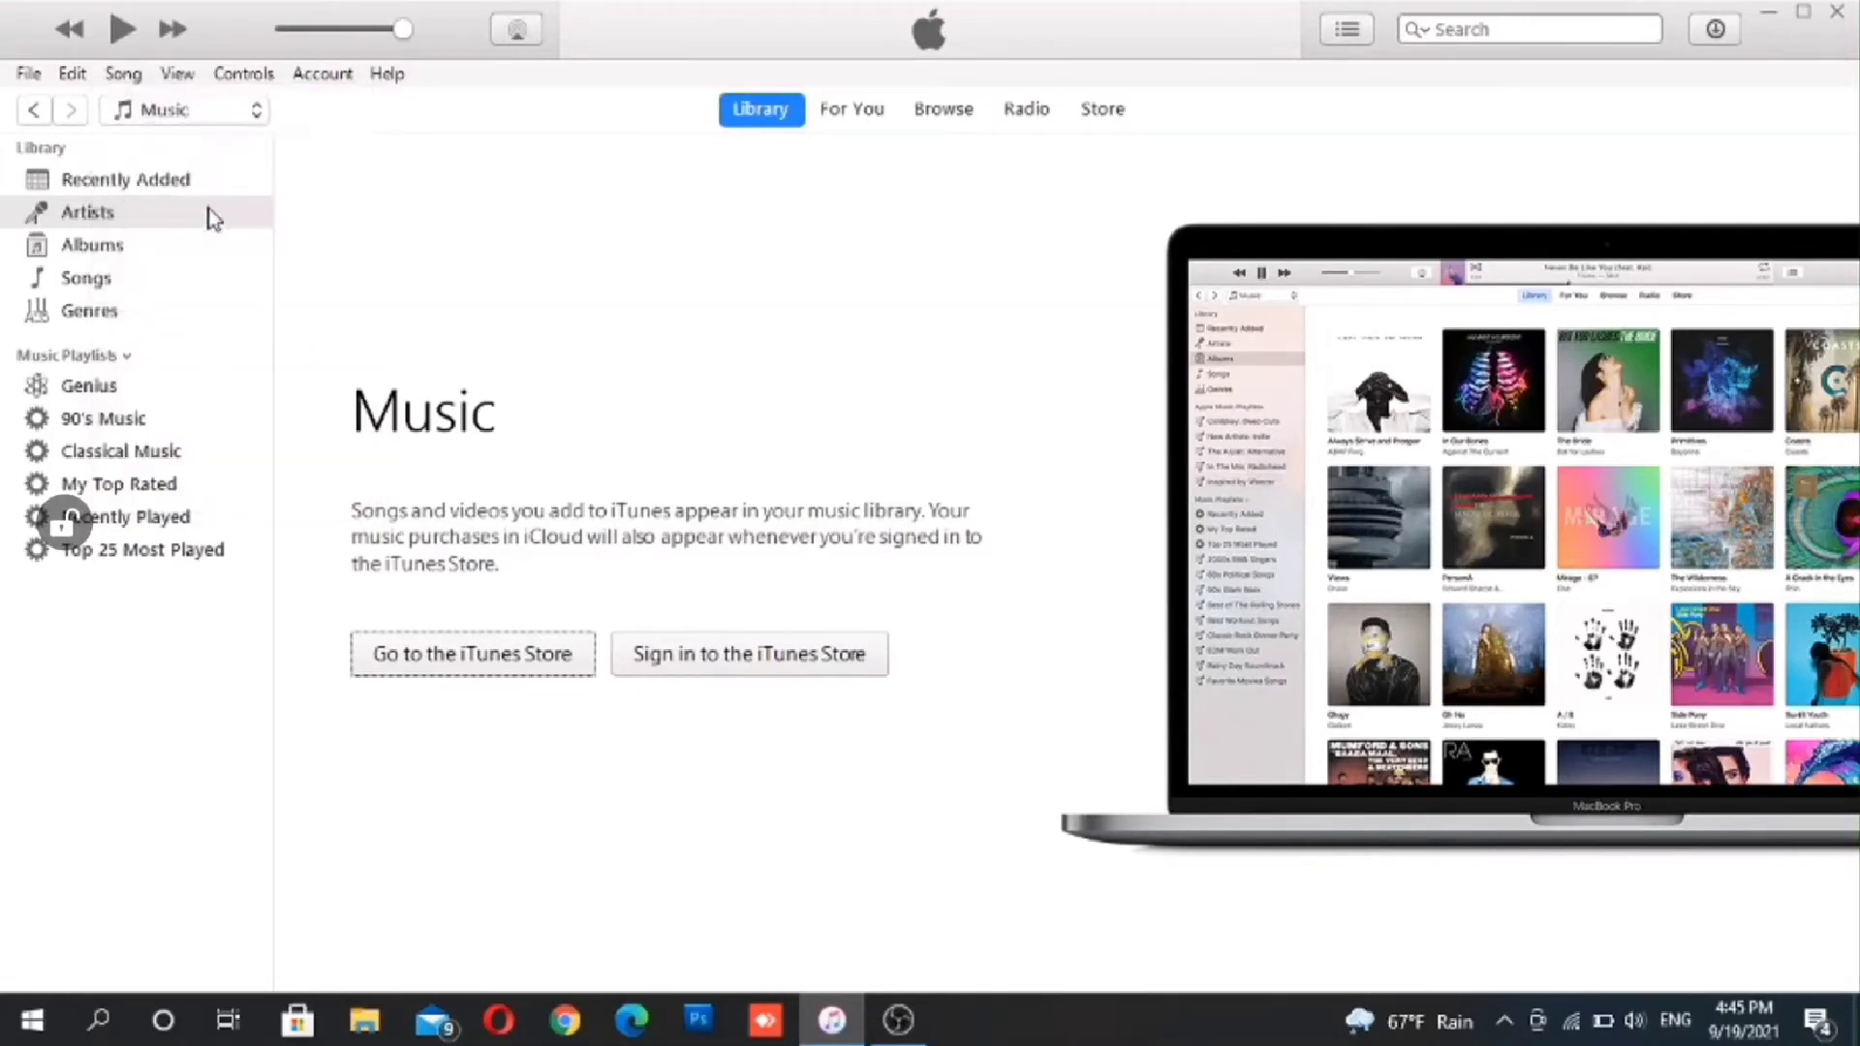
{"action": "key", "text": "ctrl+7"}
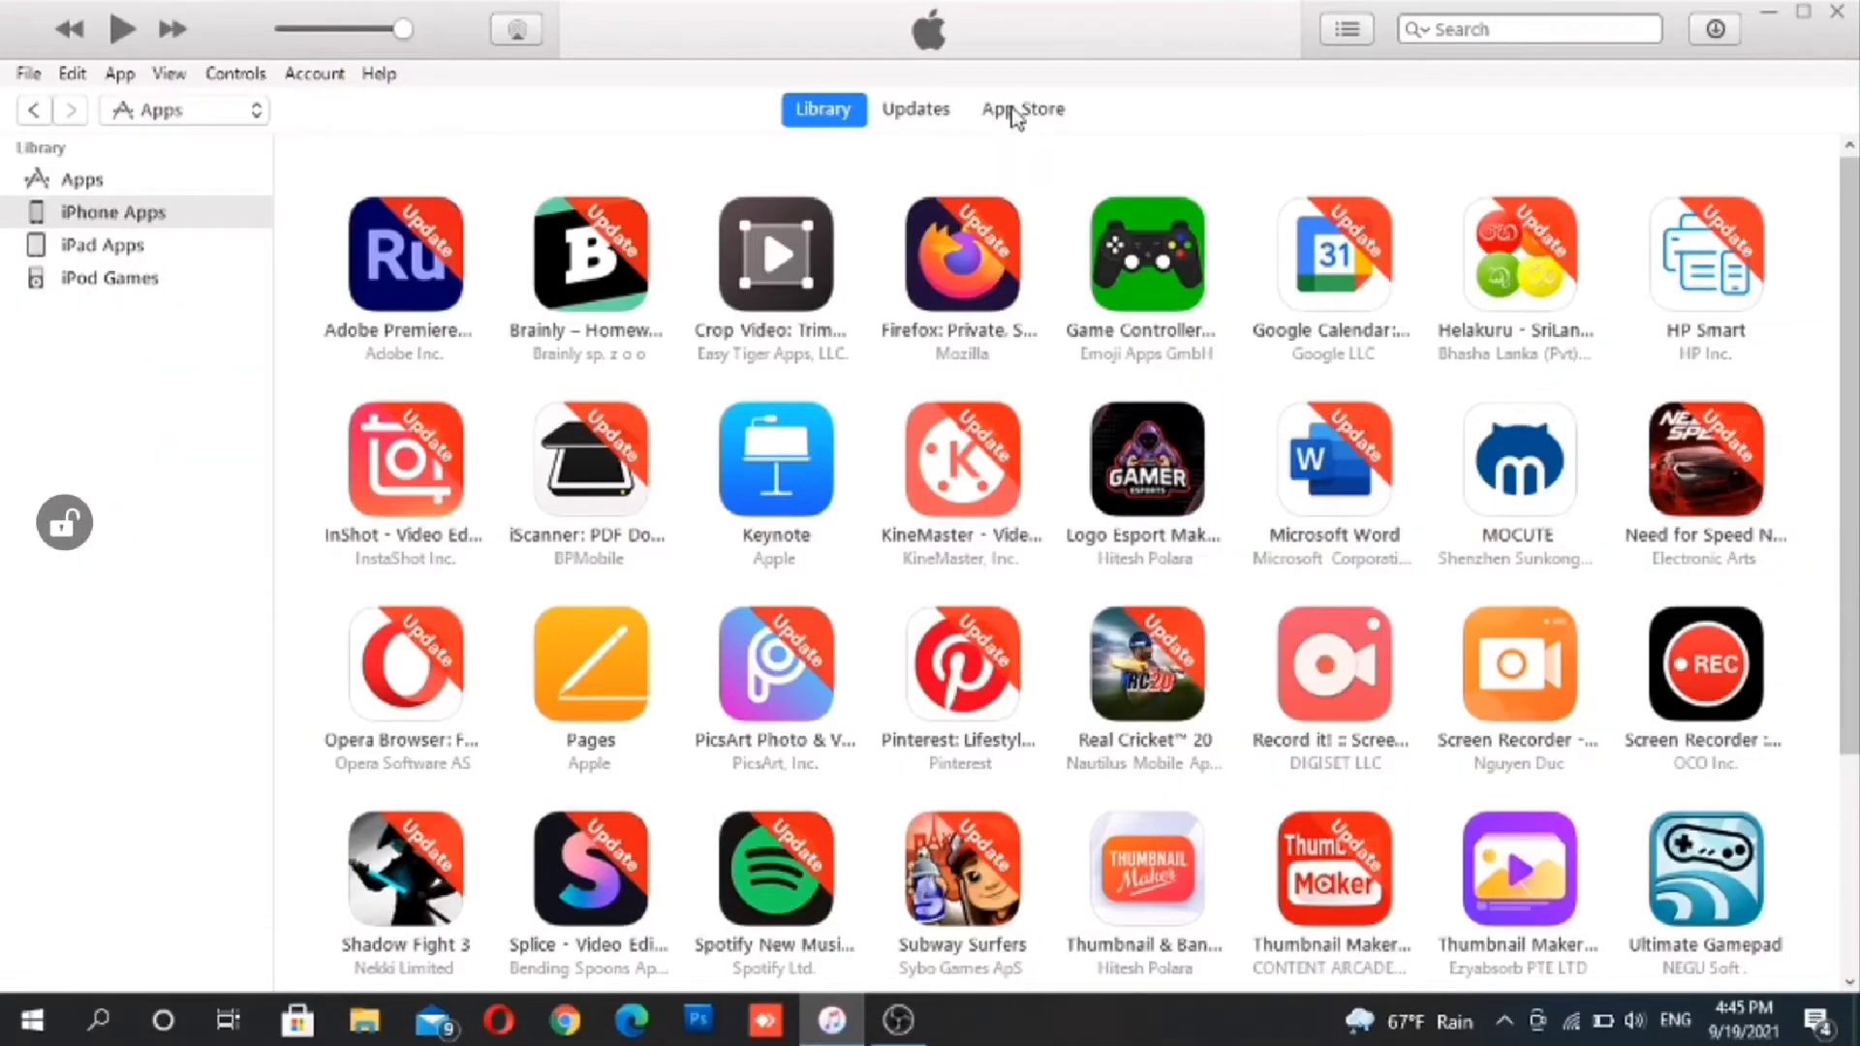
{"action": "left_click", "coordinate": [1015, 114]}
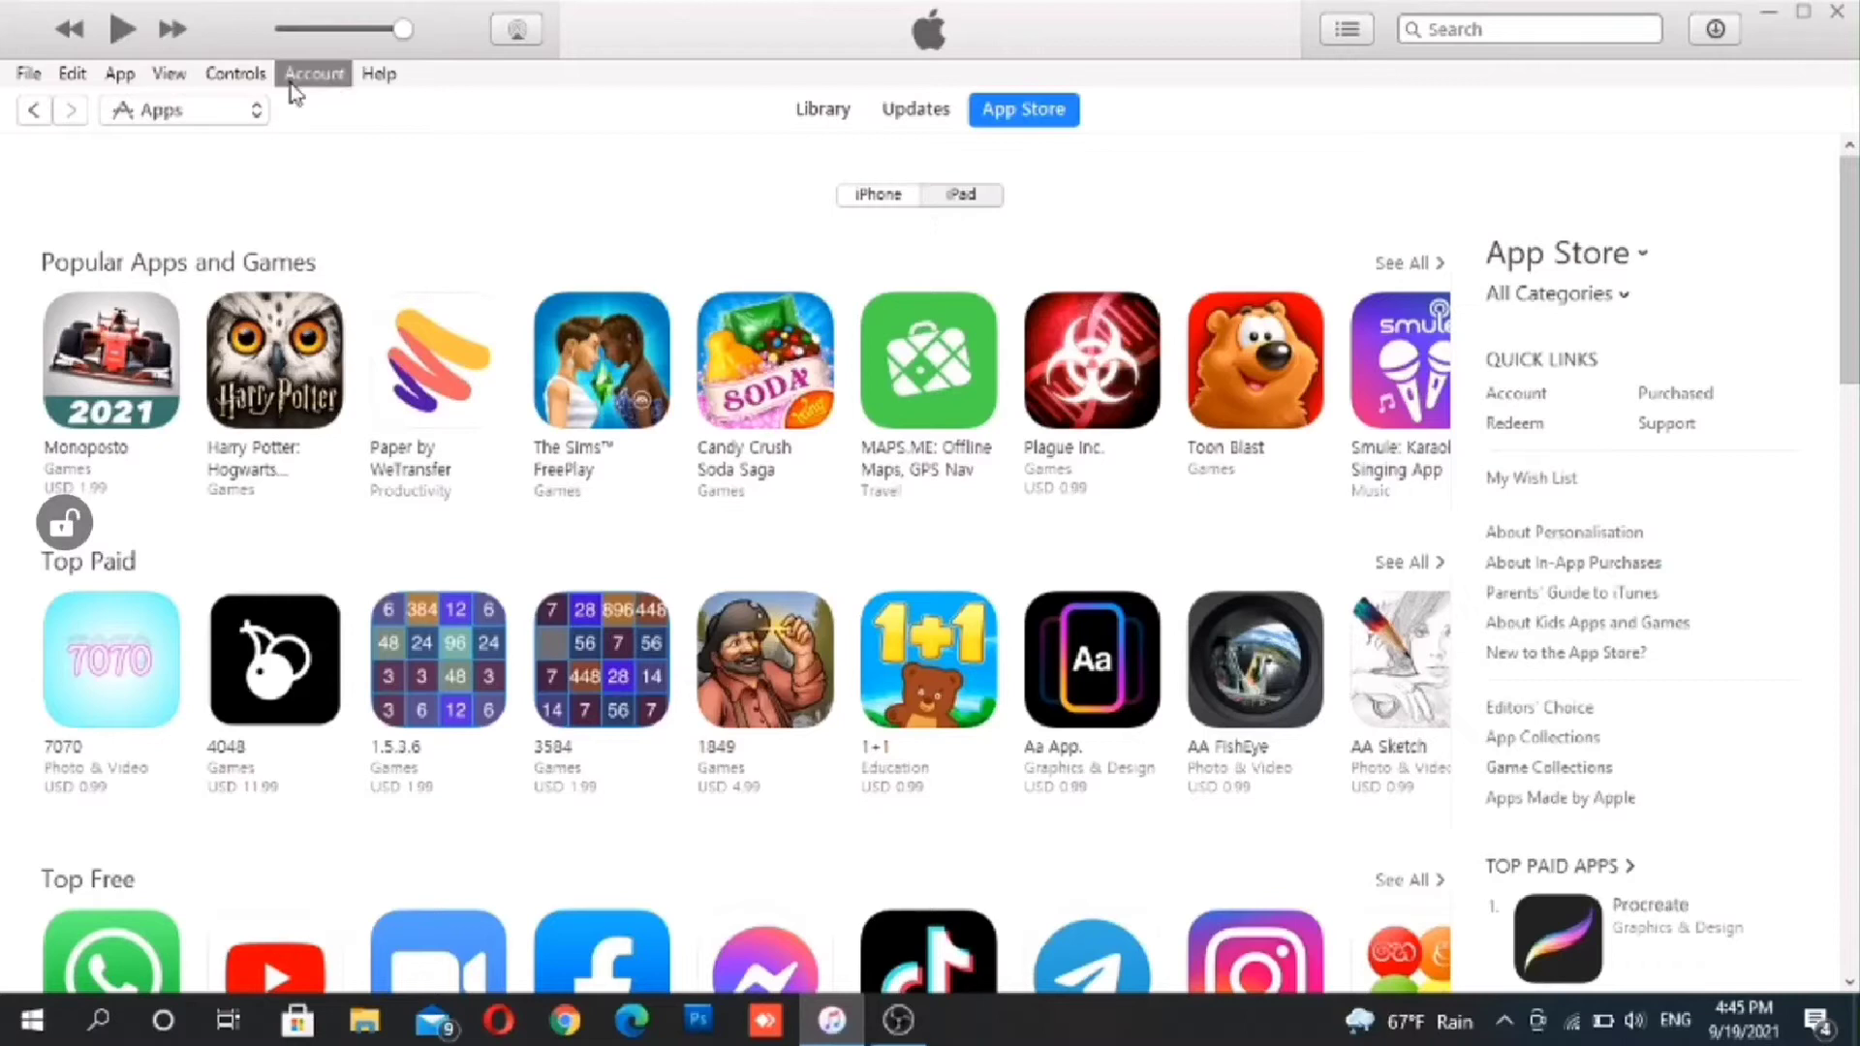
Step: Sign in to the iTunes Store with the Apple ID and its password
{"action": "left_click", "coordinate": [321, 84]}
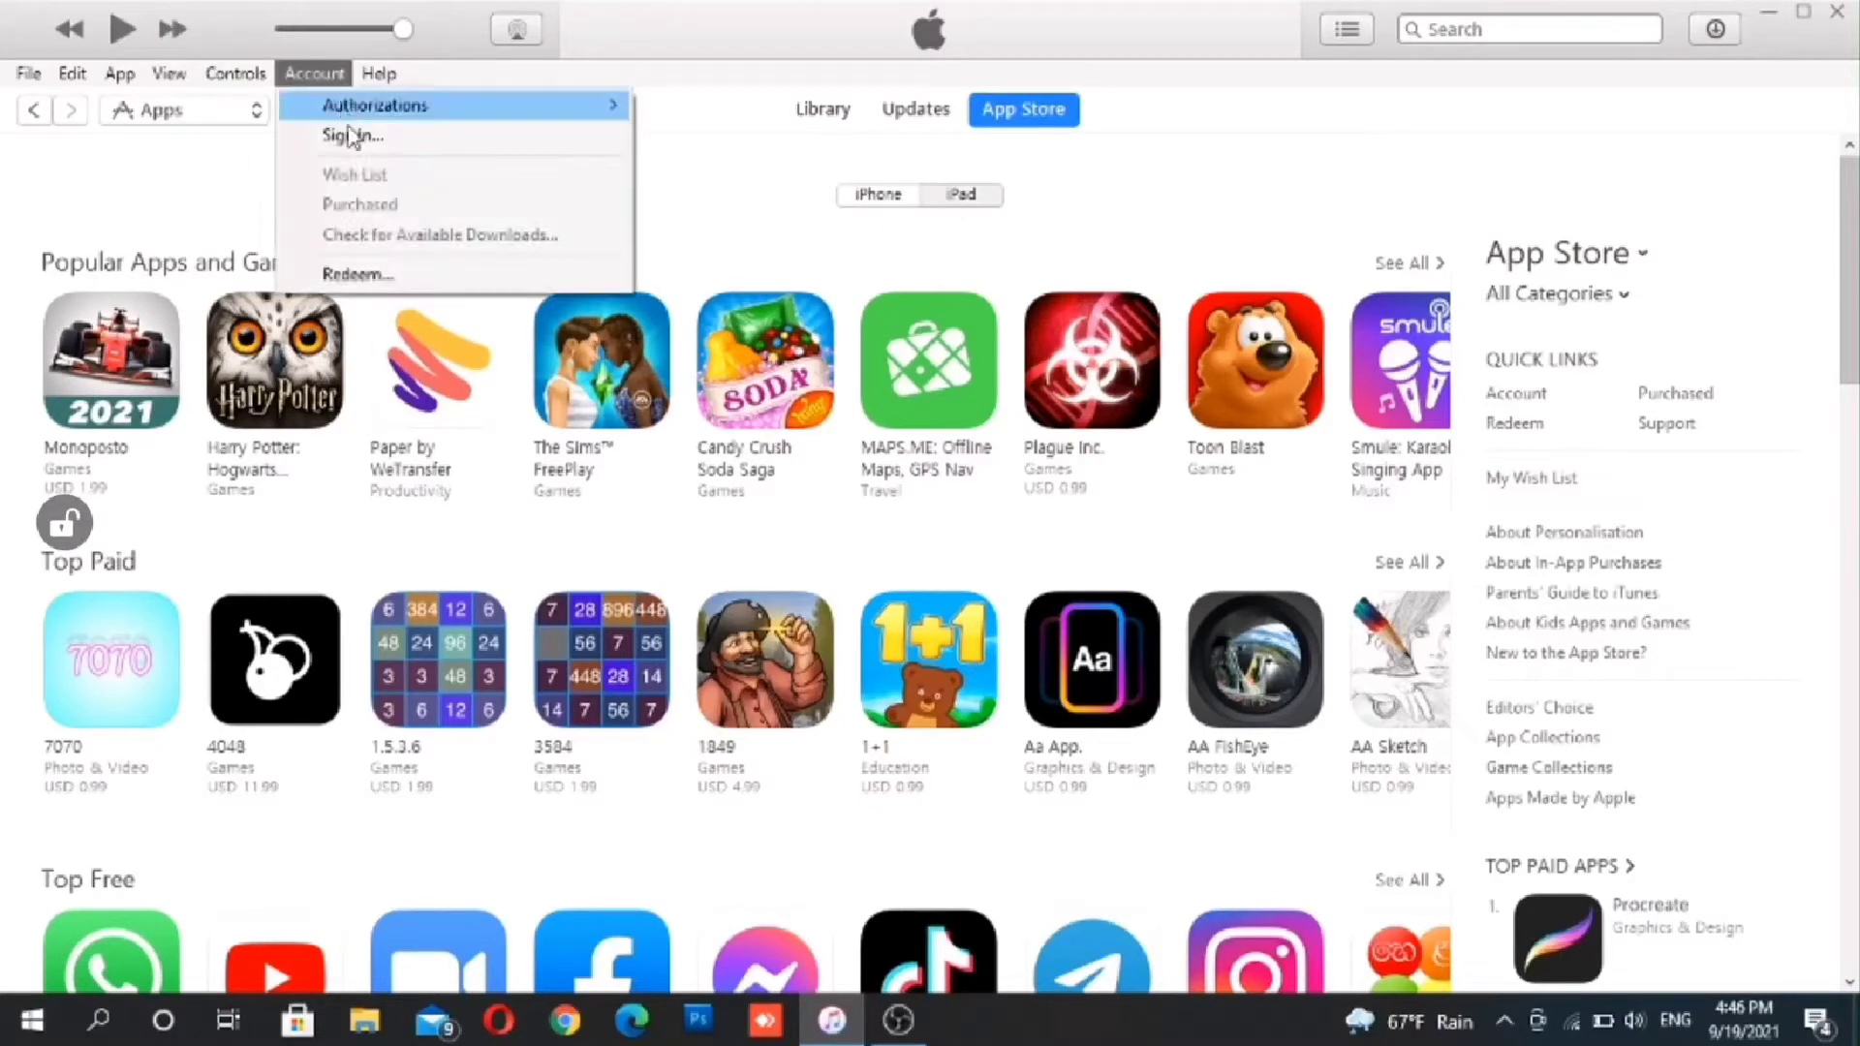
{"action": "left_click", "coordinate": [351, 141]}
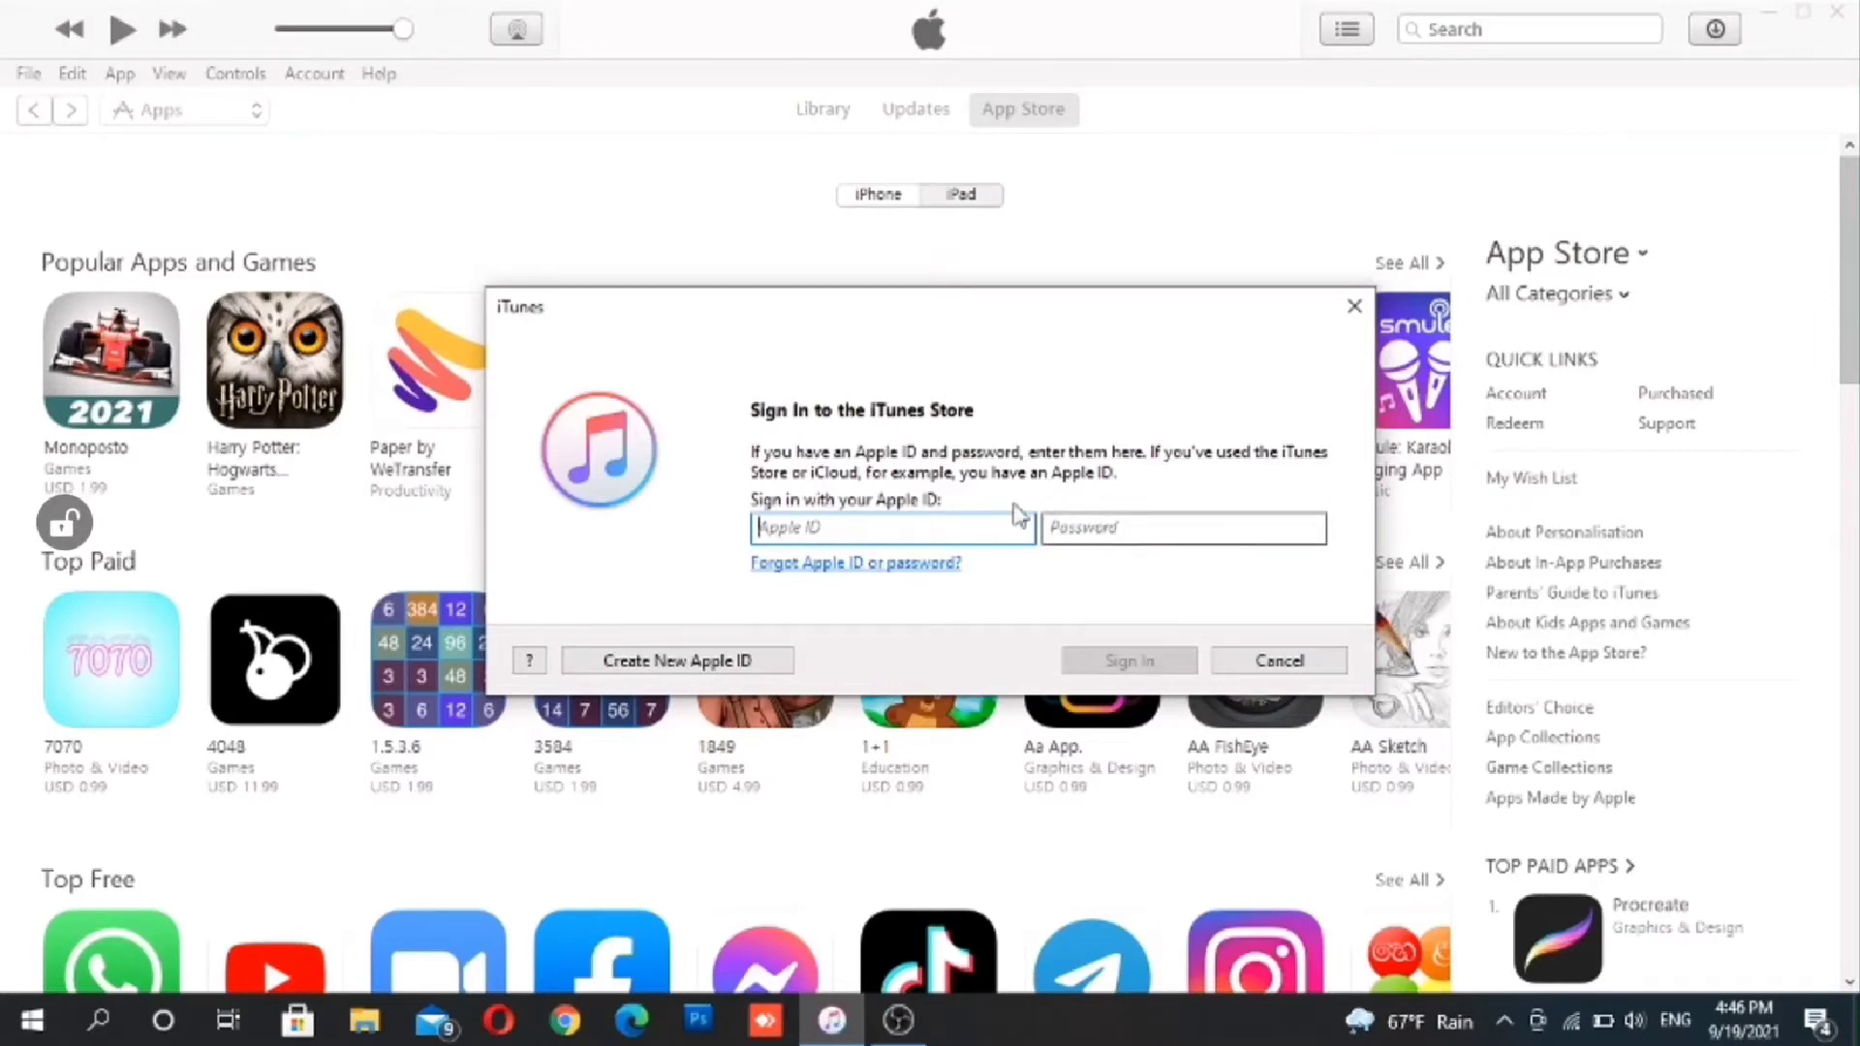
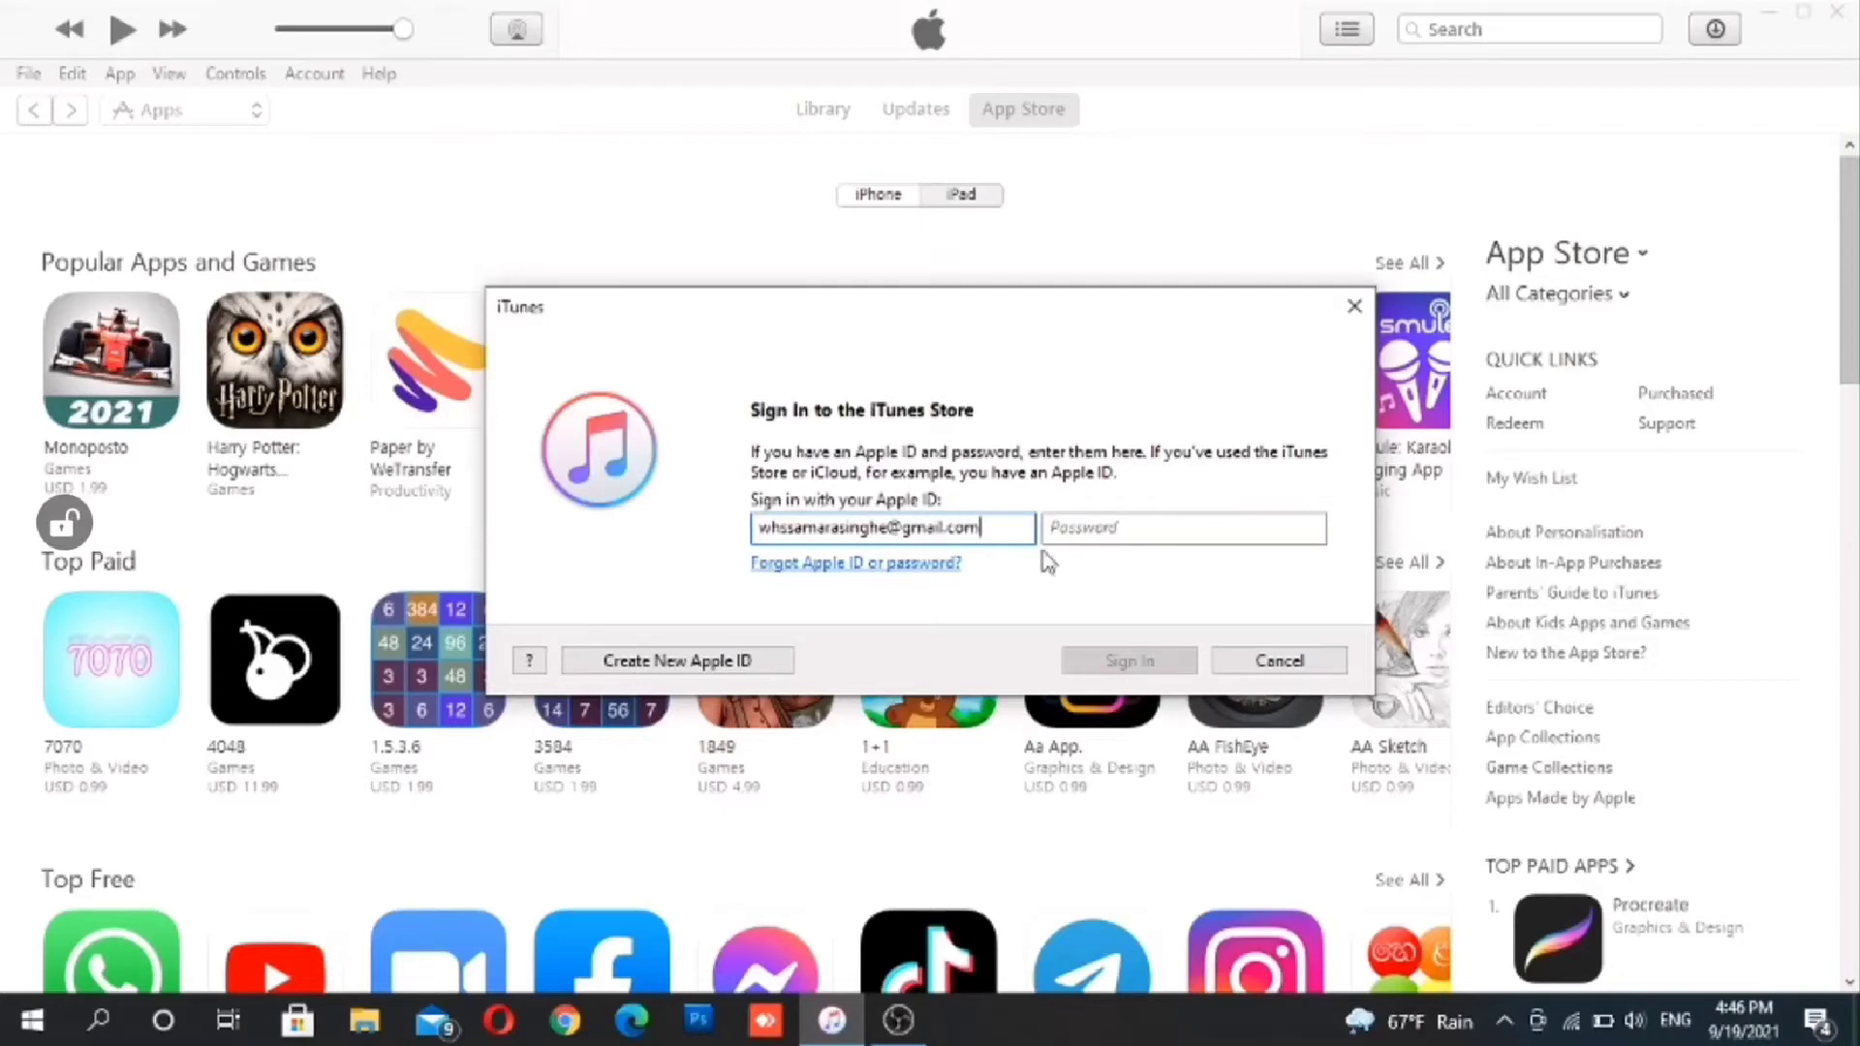
{"action": "key", "text": "Tab"}
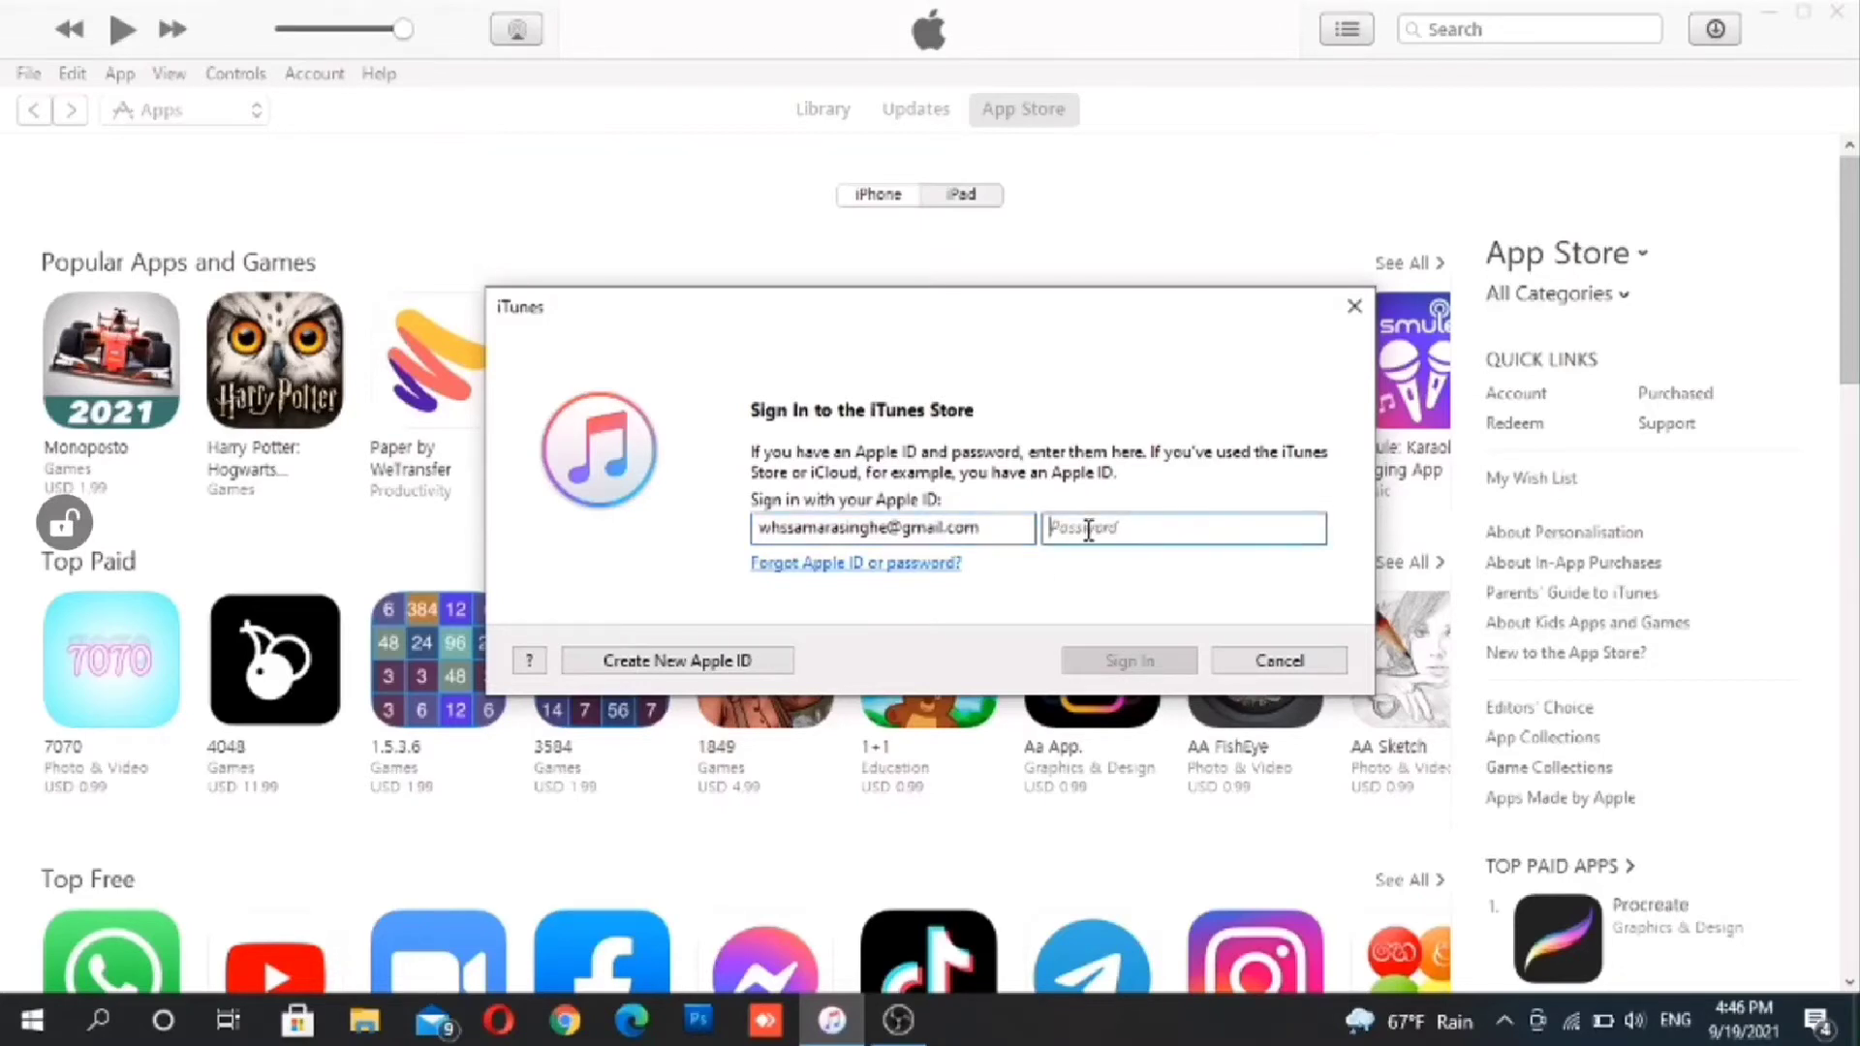
{"action": "type", "text": "•••"}
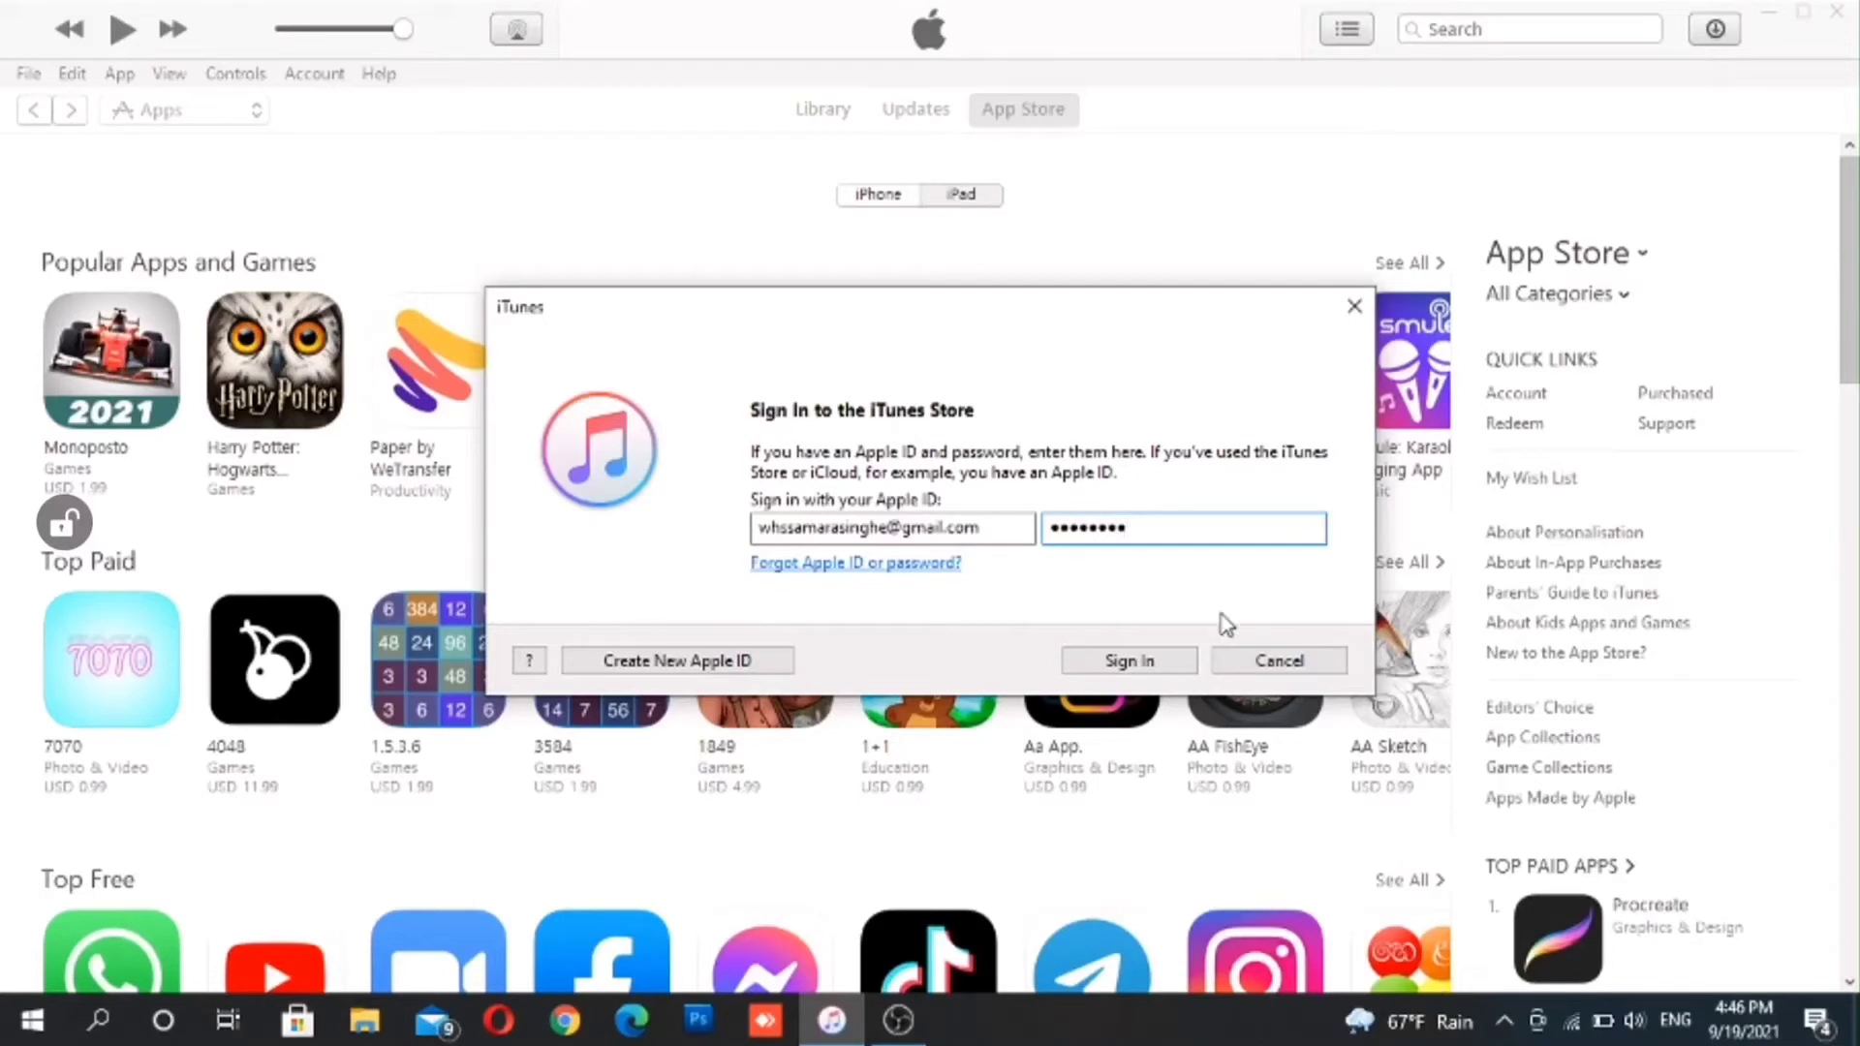
{"action": "left_click", "coordinate": [1162, 669]}
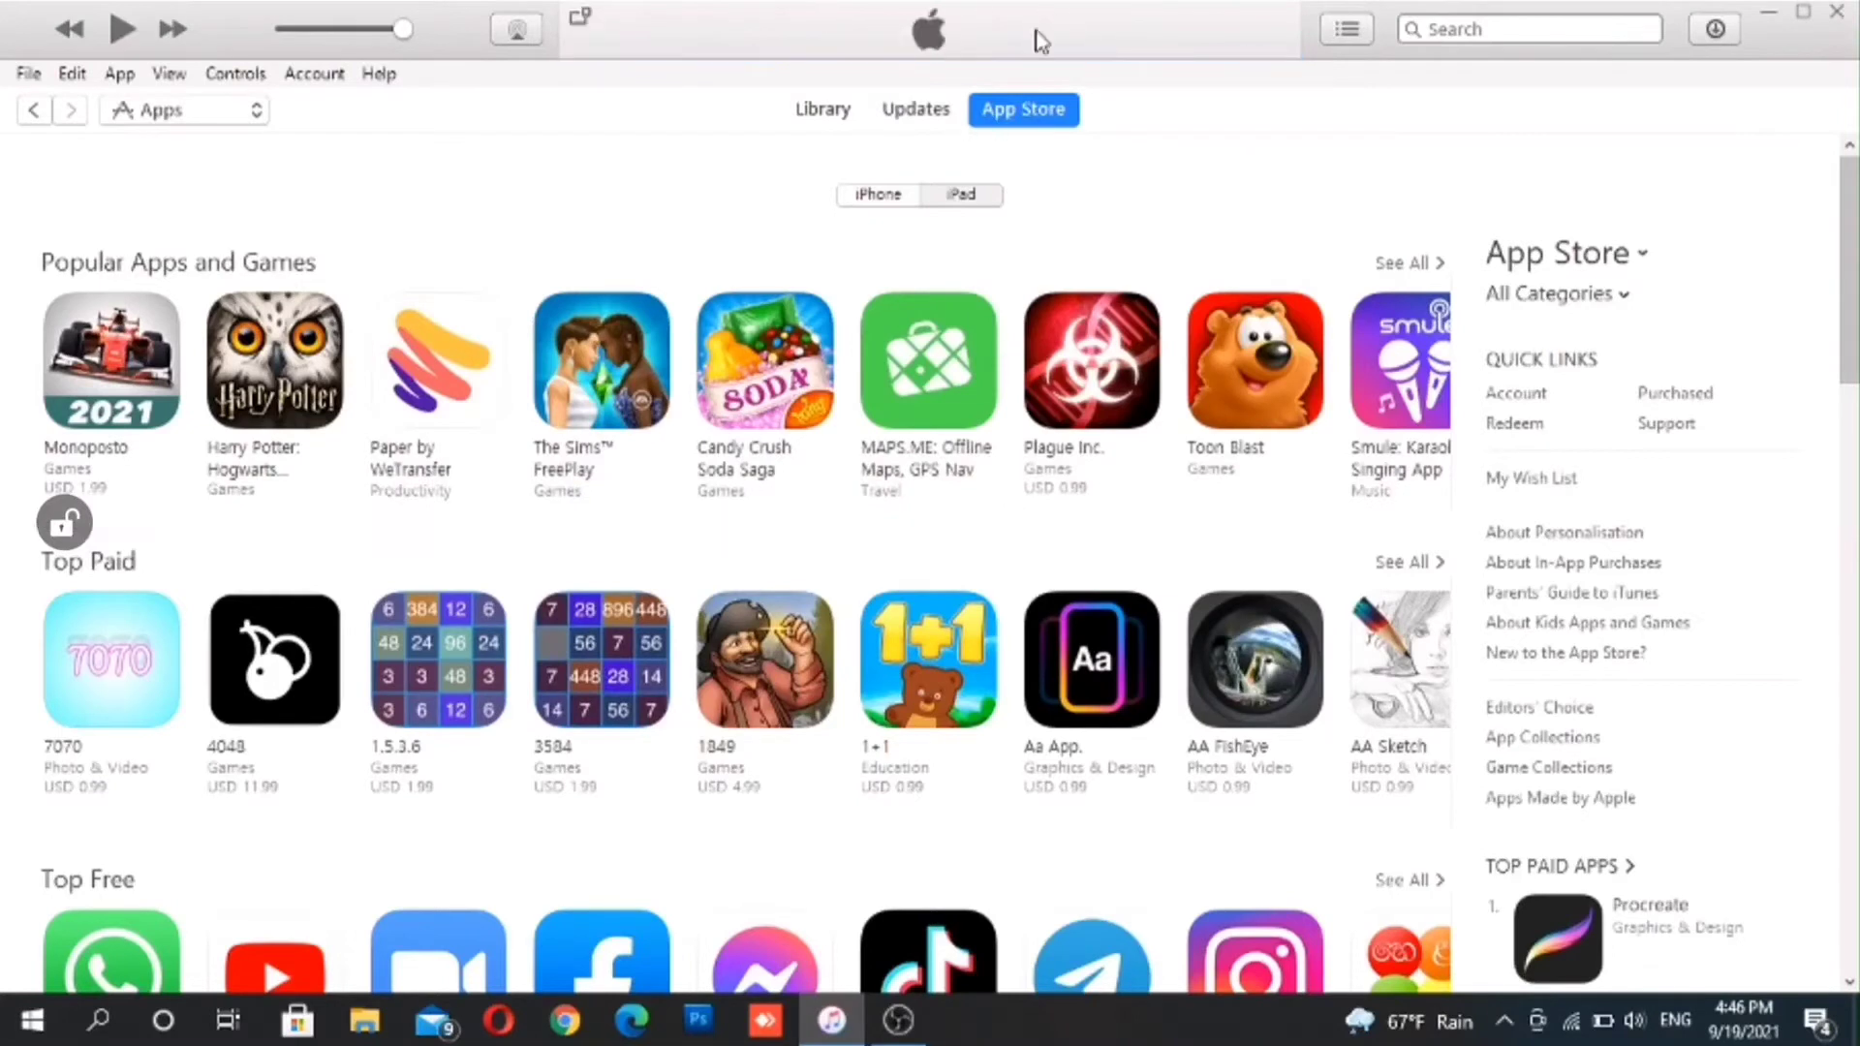
Step: Check the signed-in account, then search the iTunes Store for 'YouTube'
{"action": "left_click", "coordinate": [328, 88]}
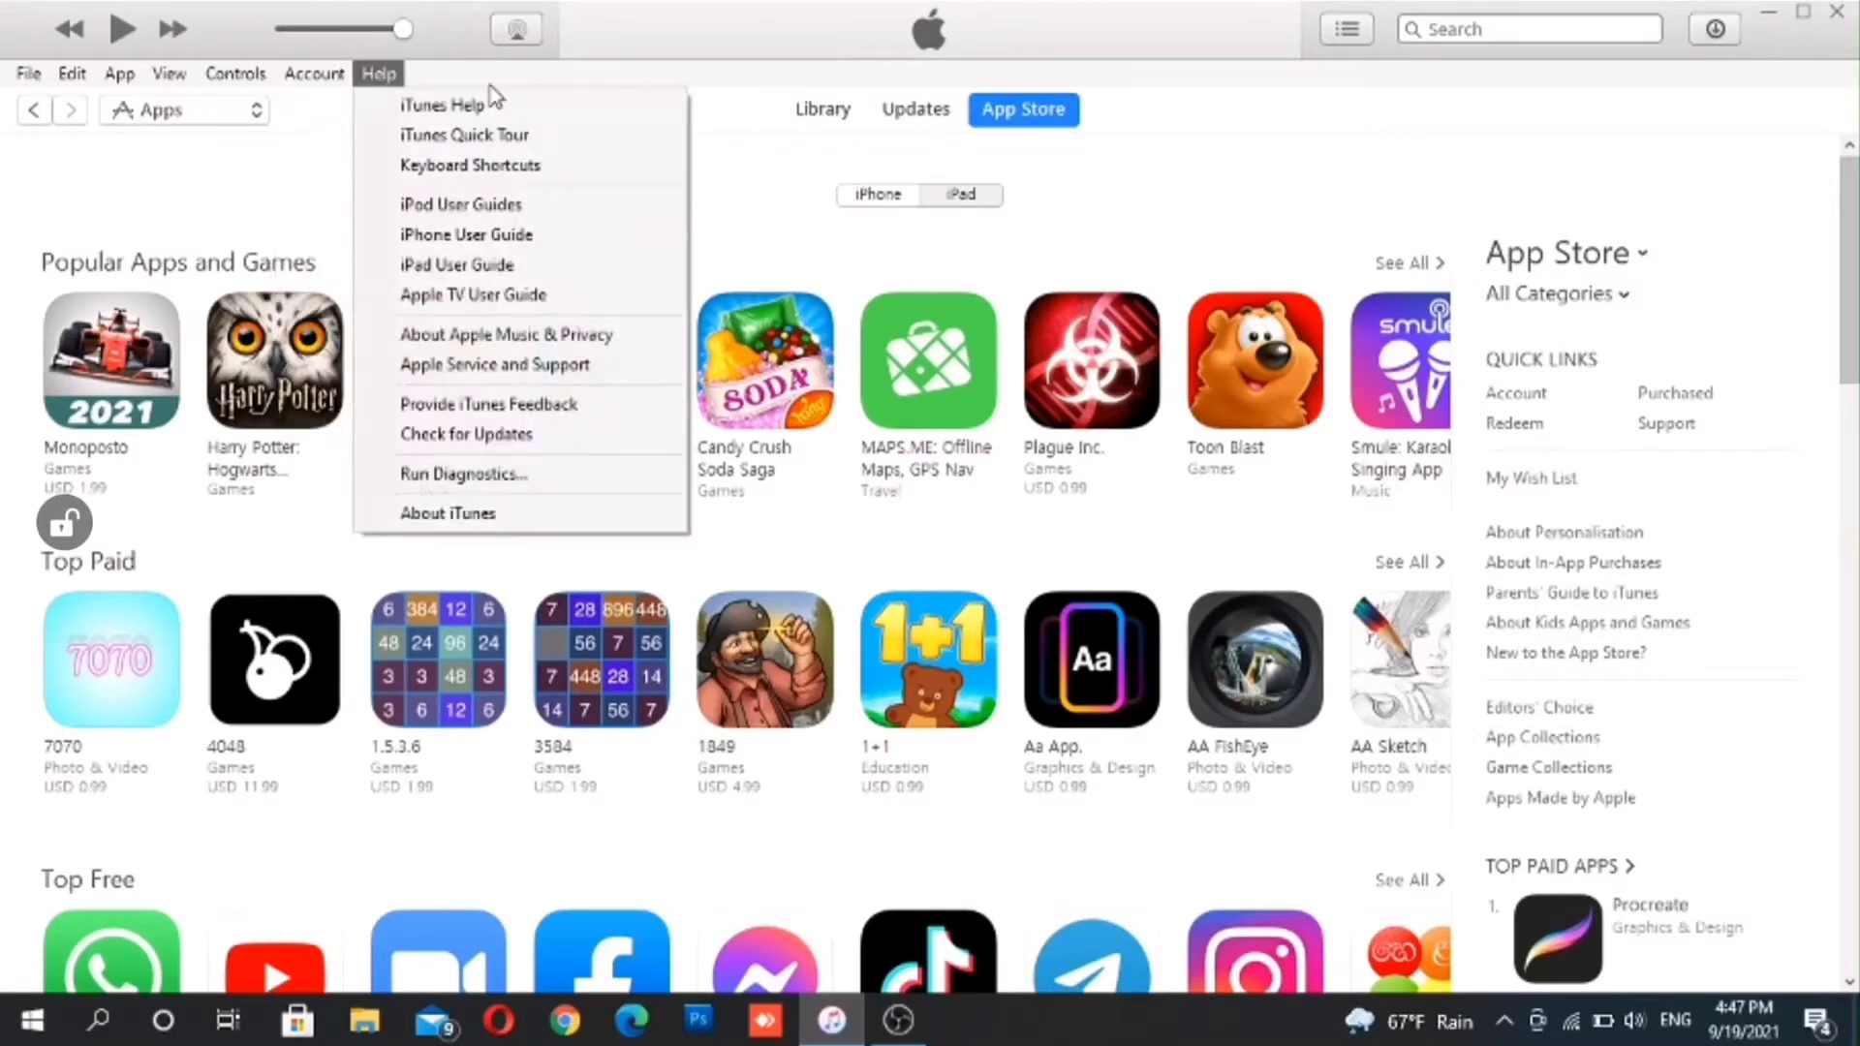
{"action": "left_click", "coordinate": [729, 243]}
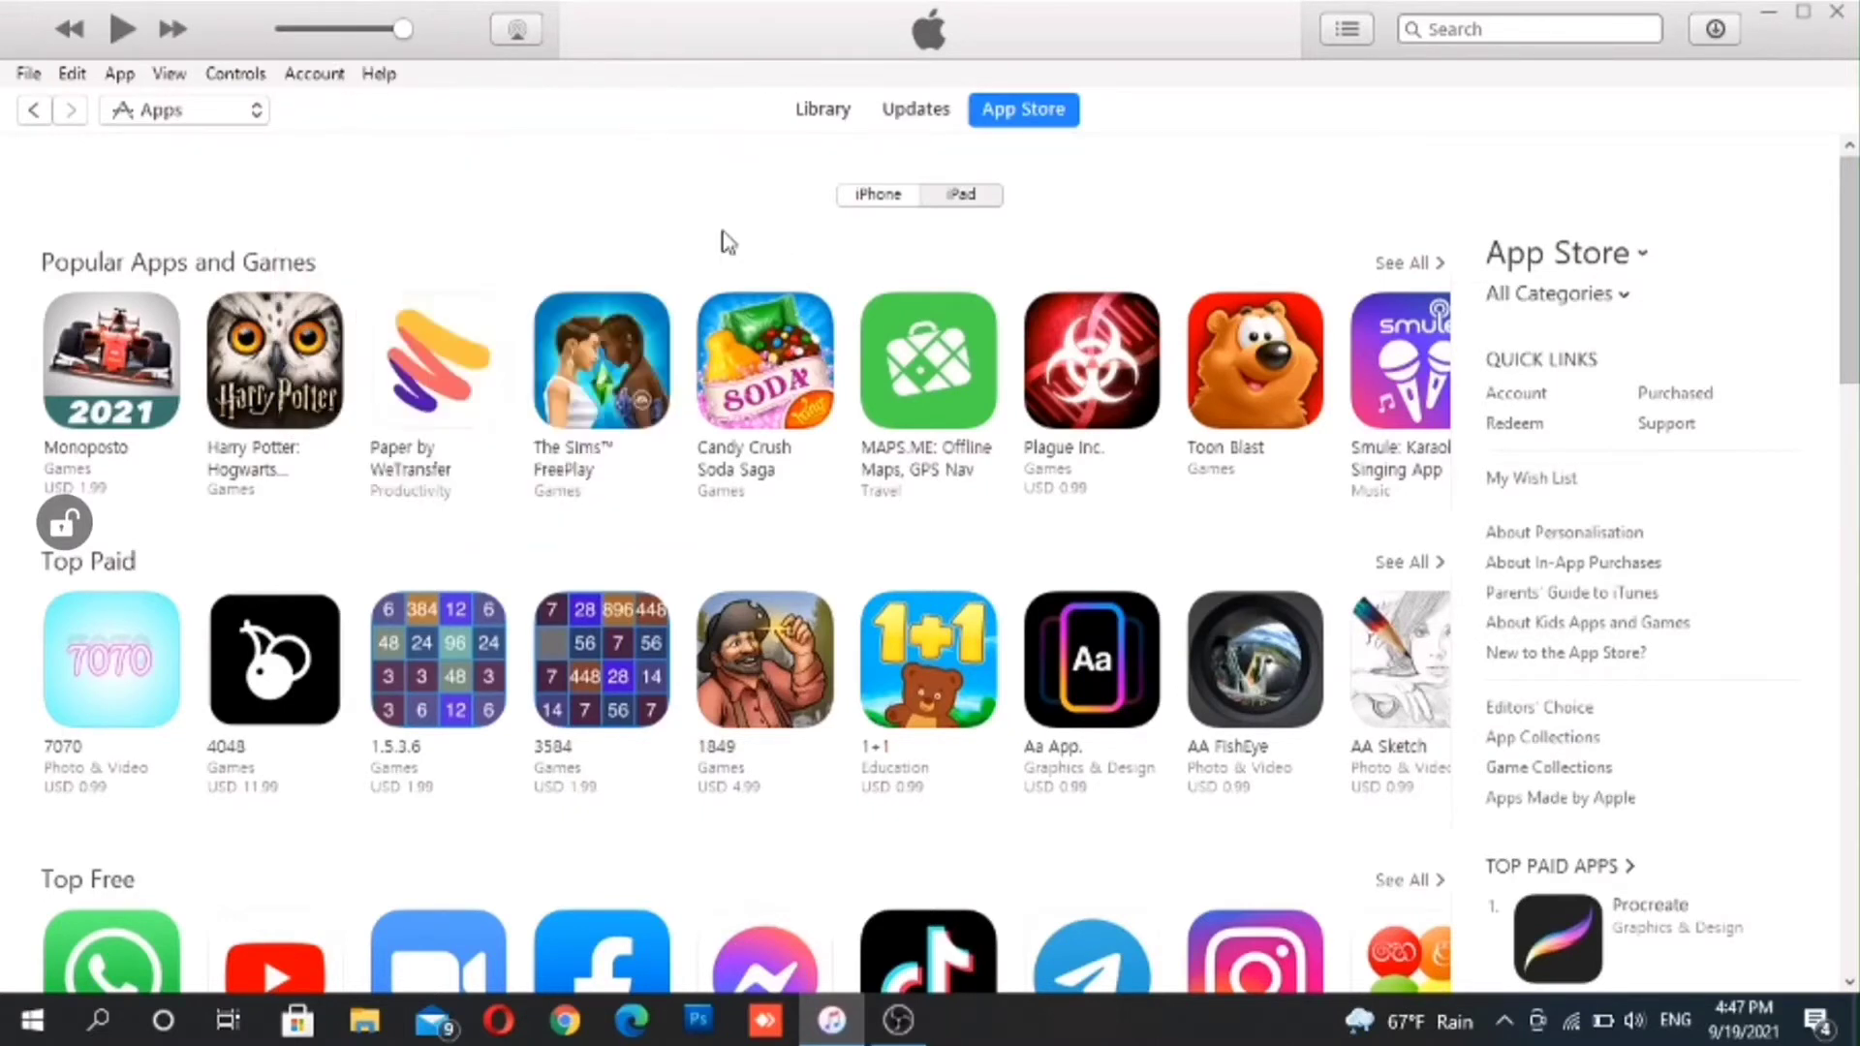
{"action": "left_click", "coordinate": [1484, 30]}
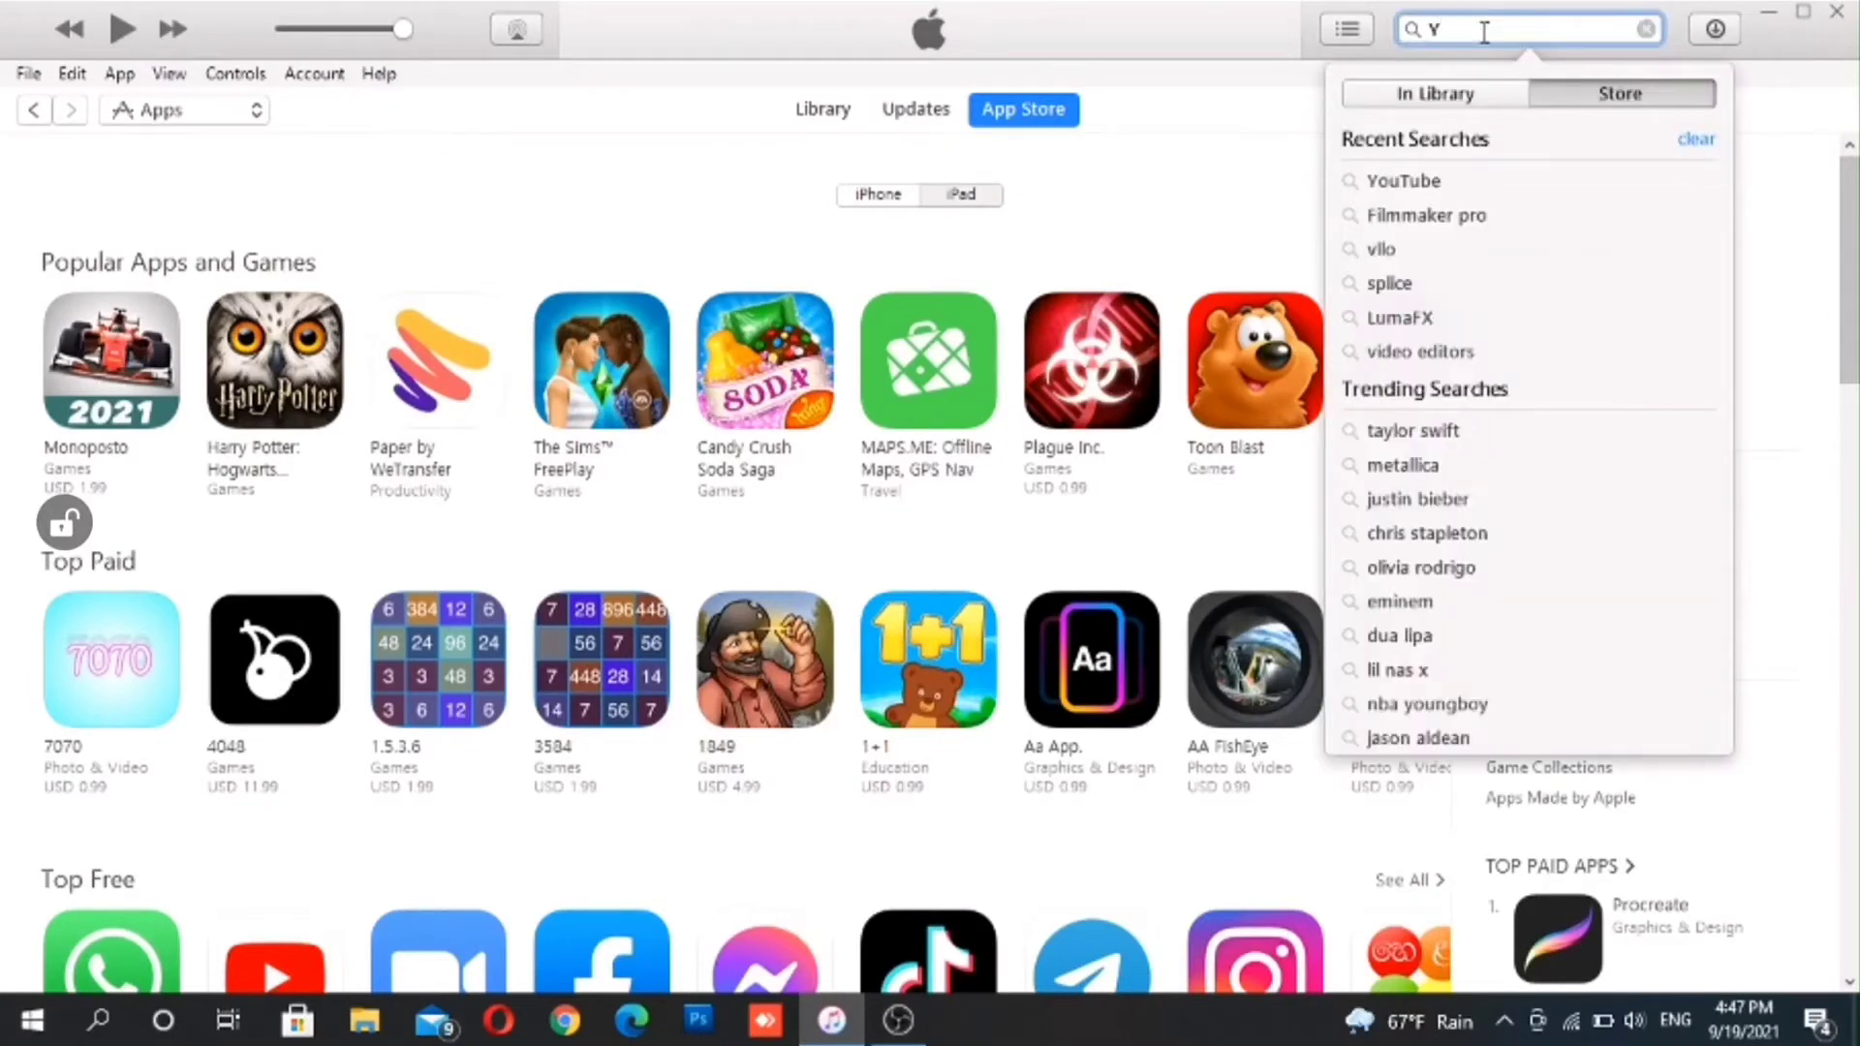
{"action": "type", "text": "YouTube"}
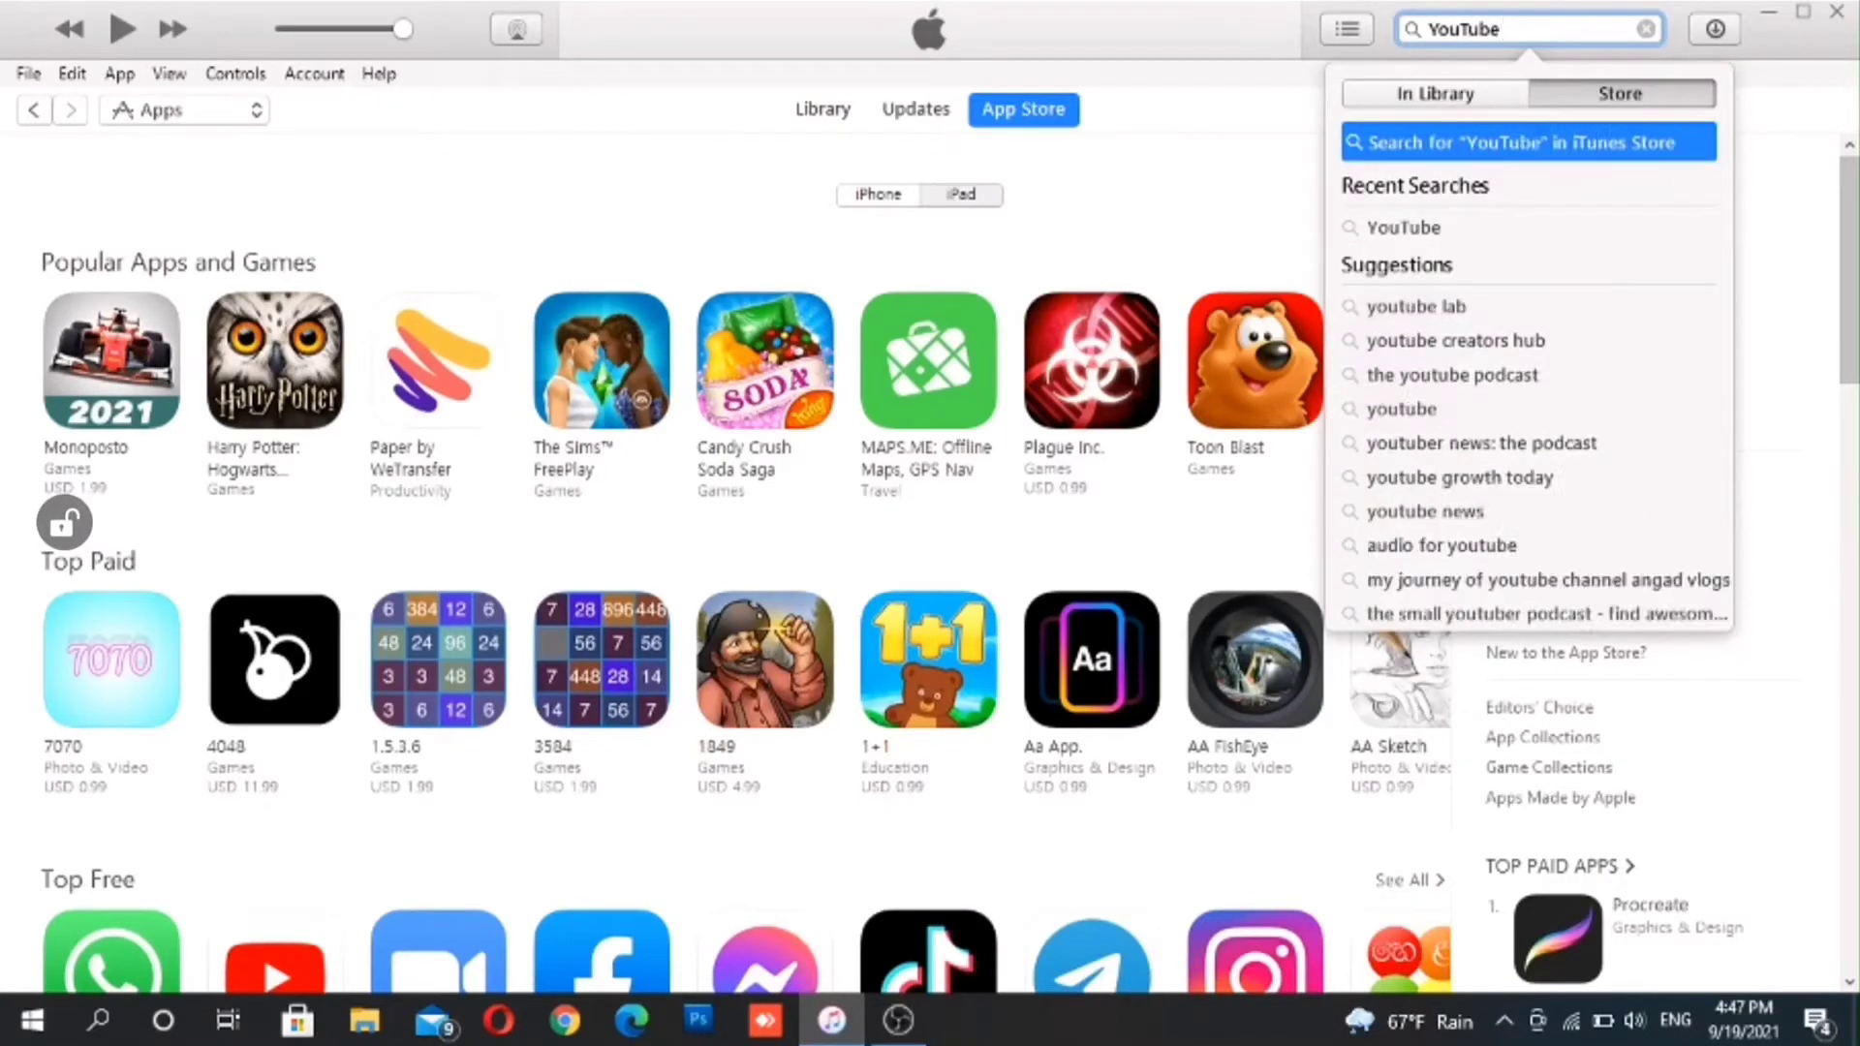
{"action": "left_click", "coordinate": [1409, 230]}
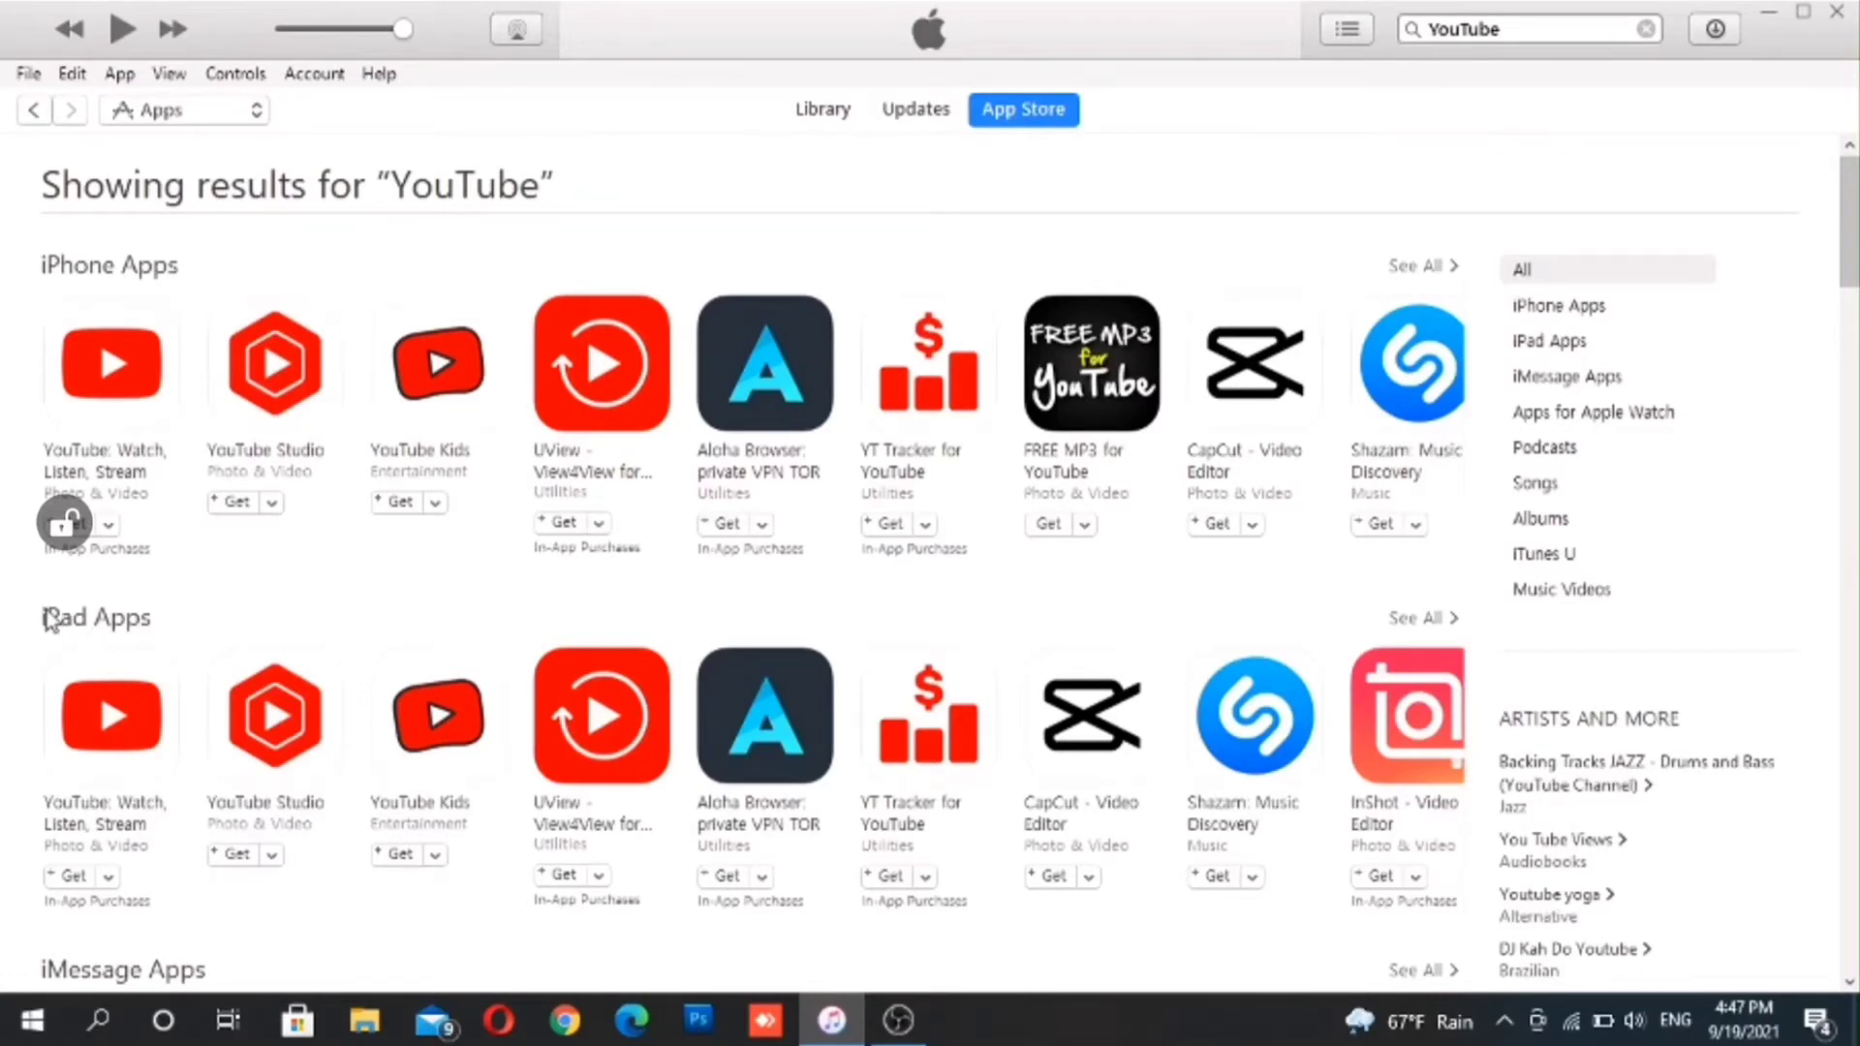
Step: Get the iPad YouTube app, entering the Apple ID password and accepting the age prompt
{"action": "left_click", "coordinate": [72, 878]}
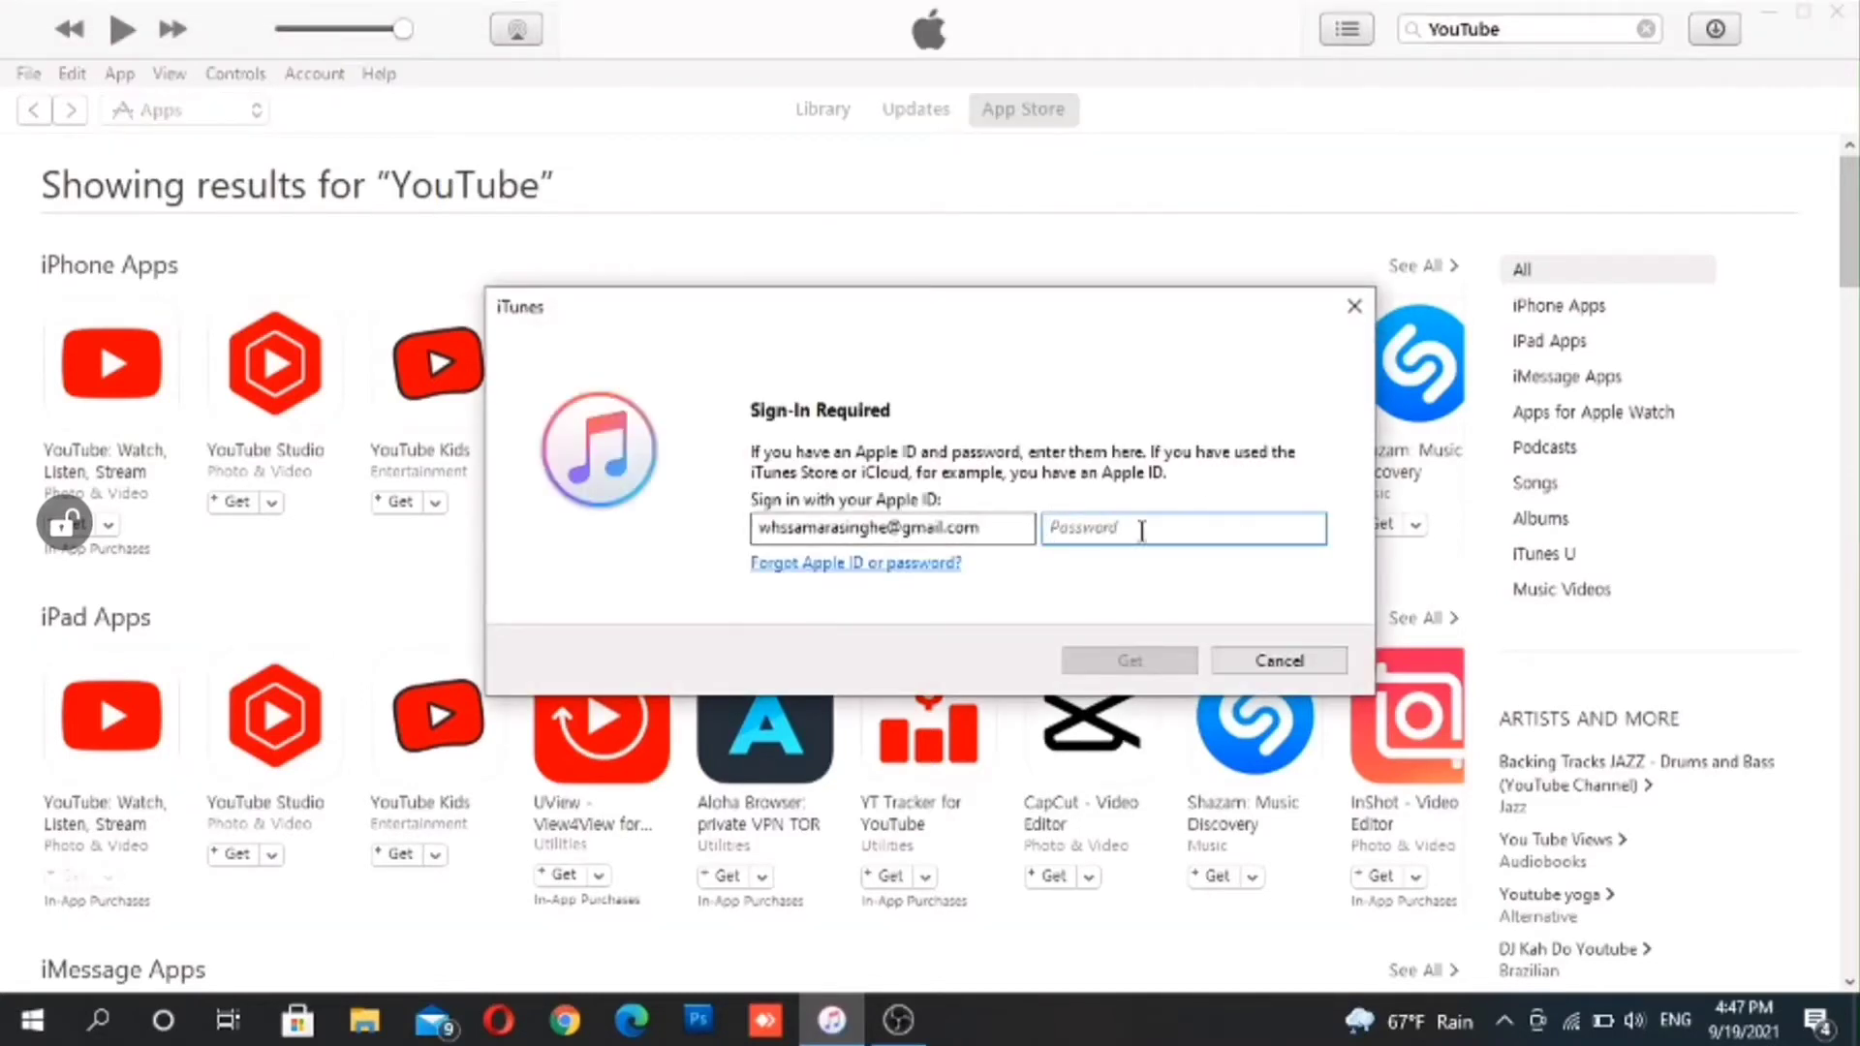
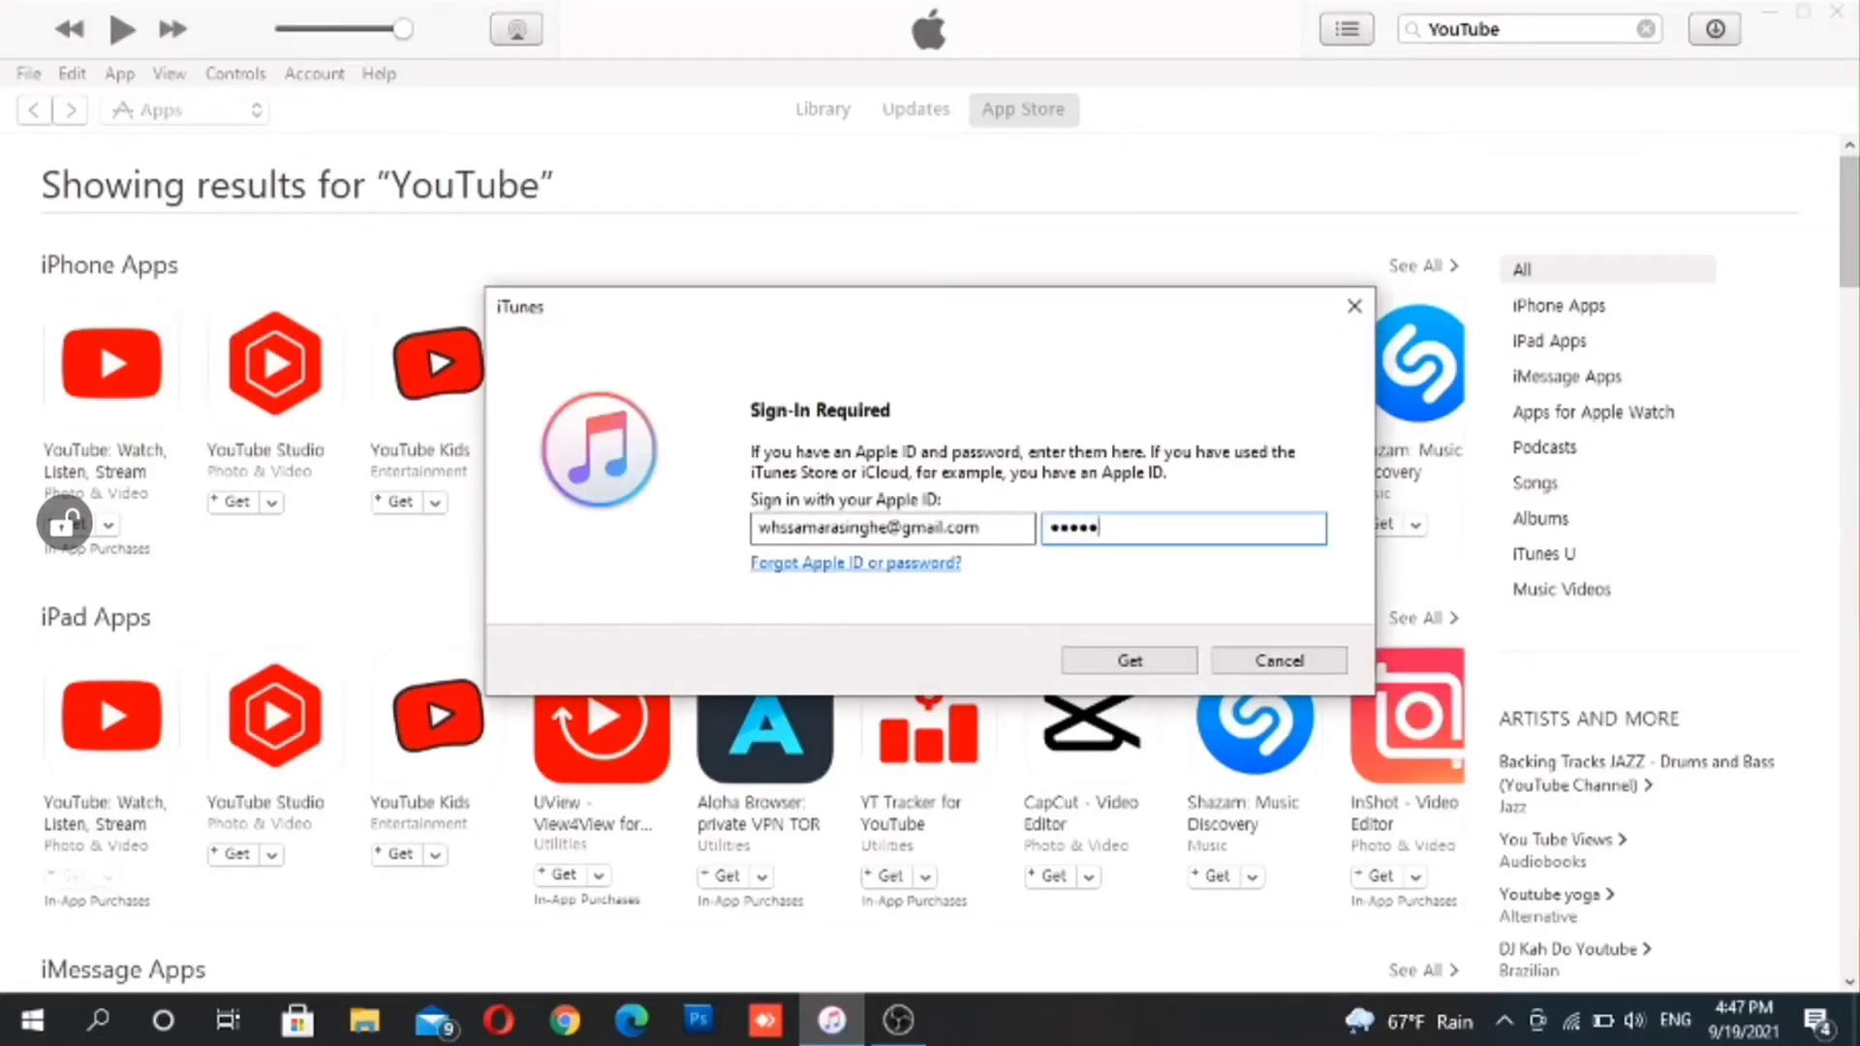
{"action": "left_click", "coordinate": [1132, 667]}
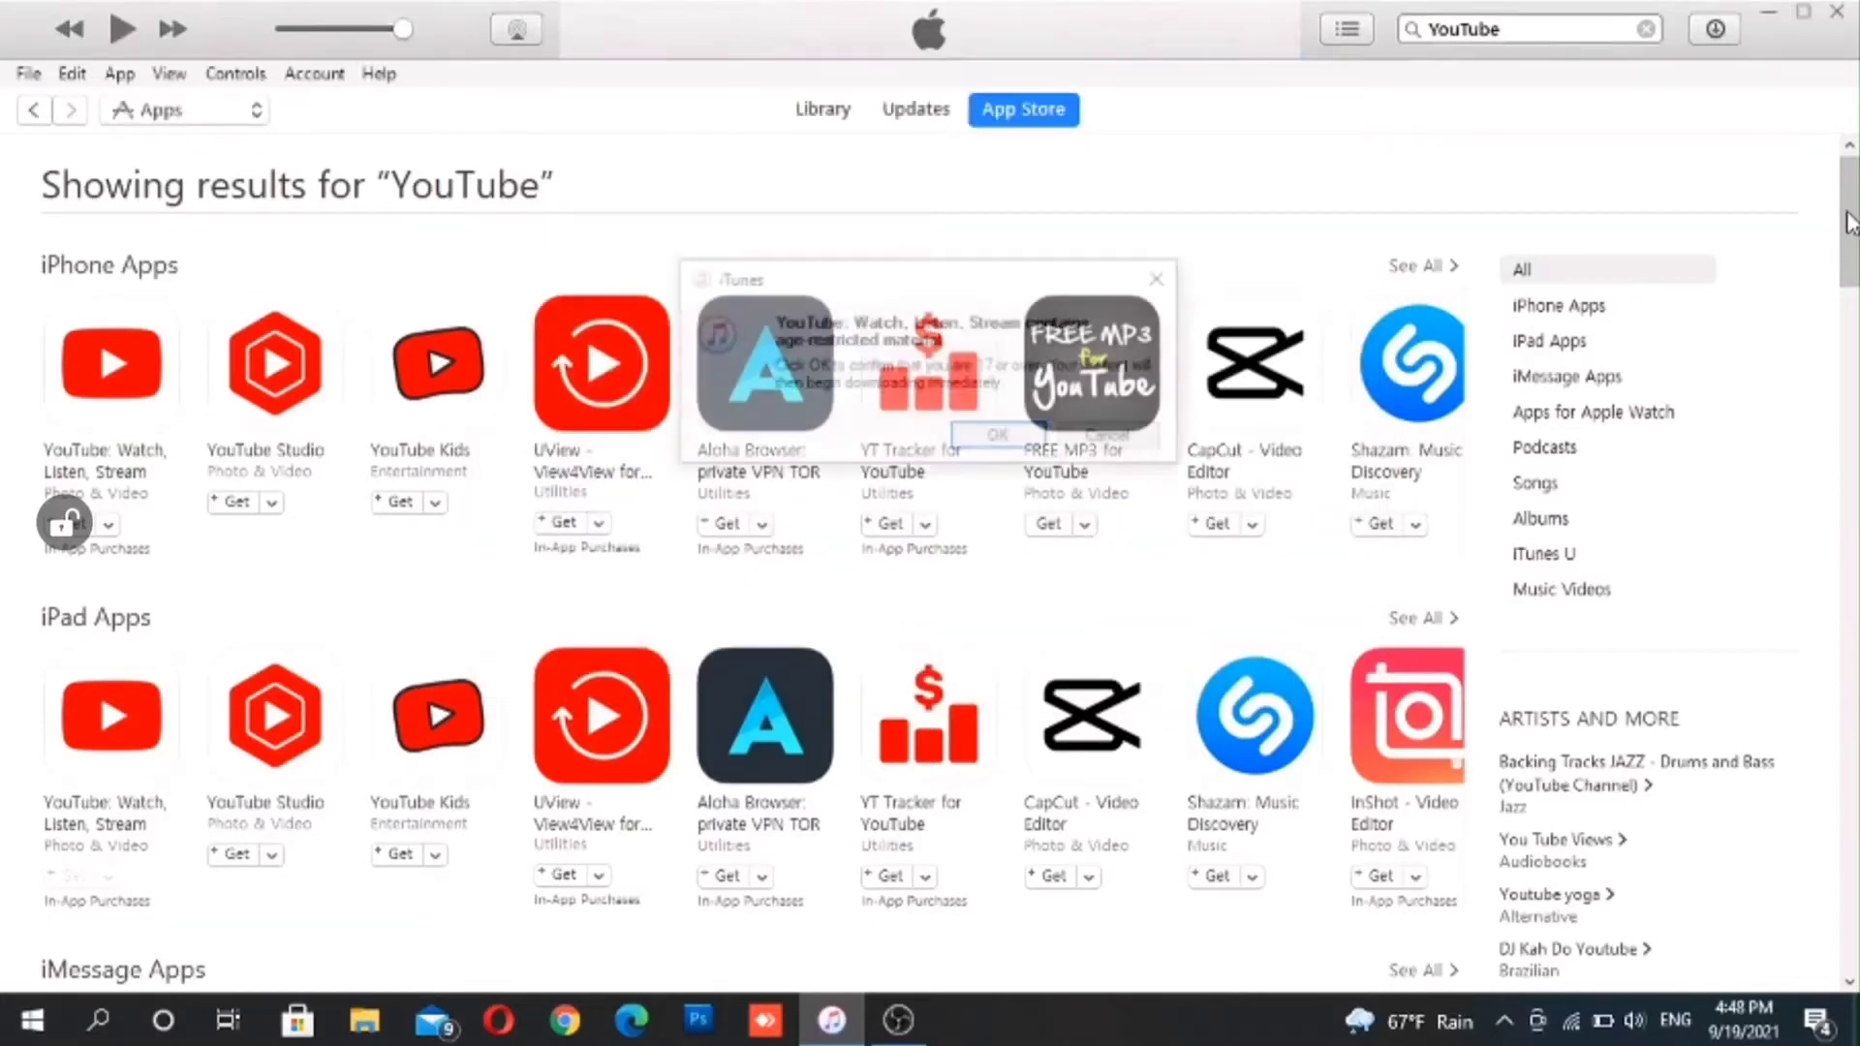
{"action": "left_click", "coordinate": [998, 438]}
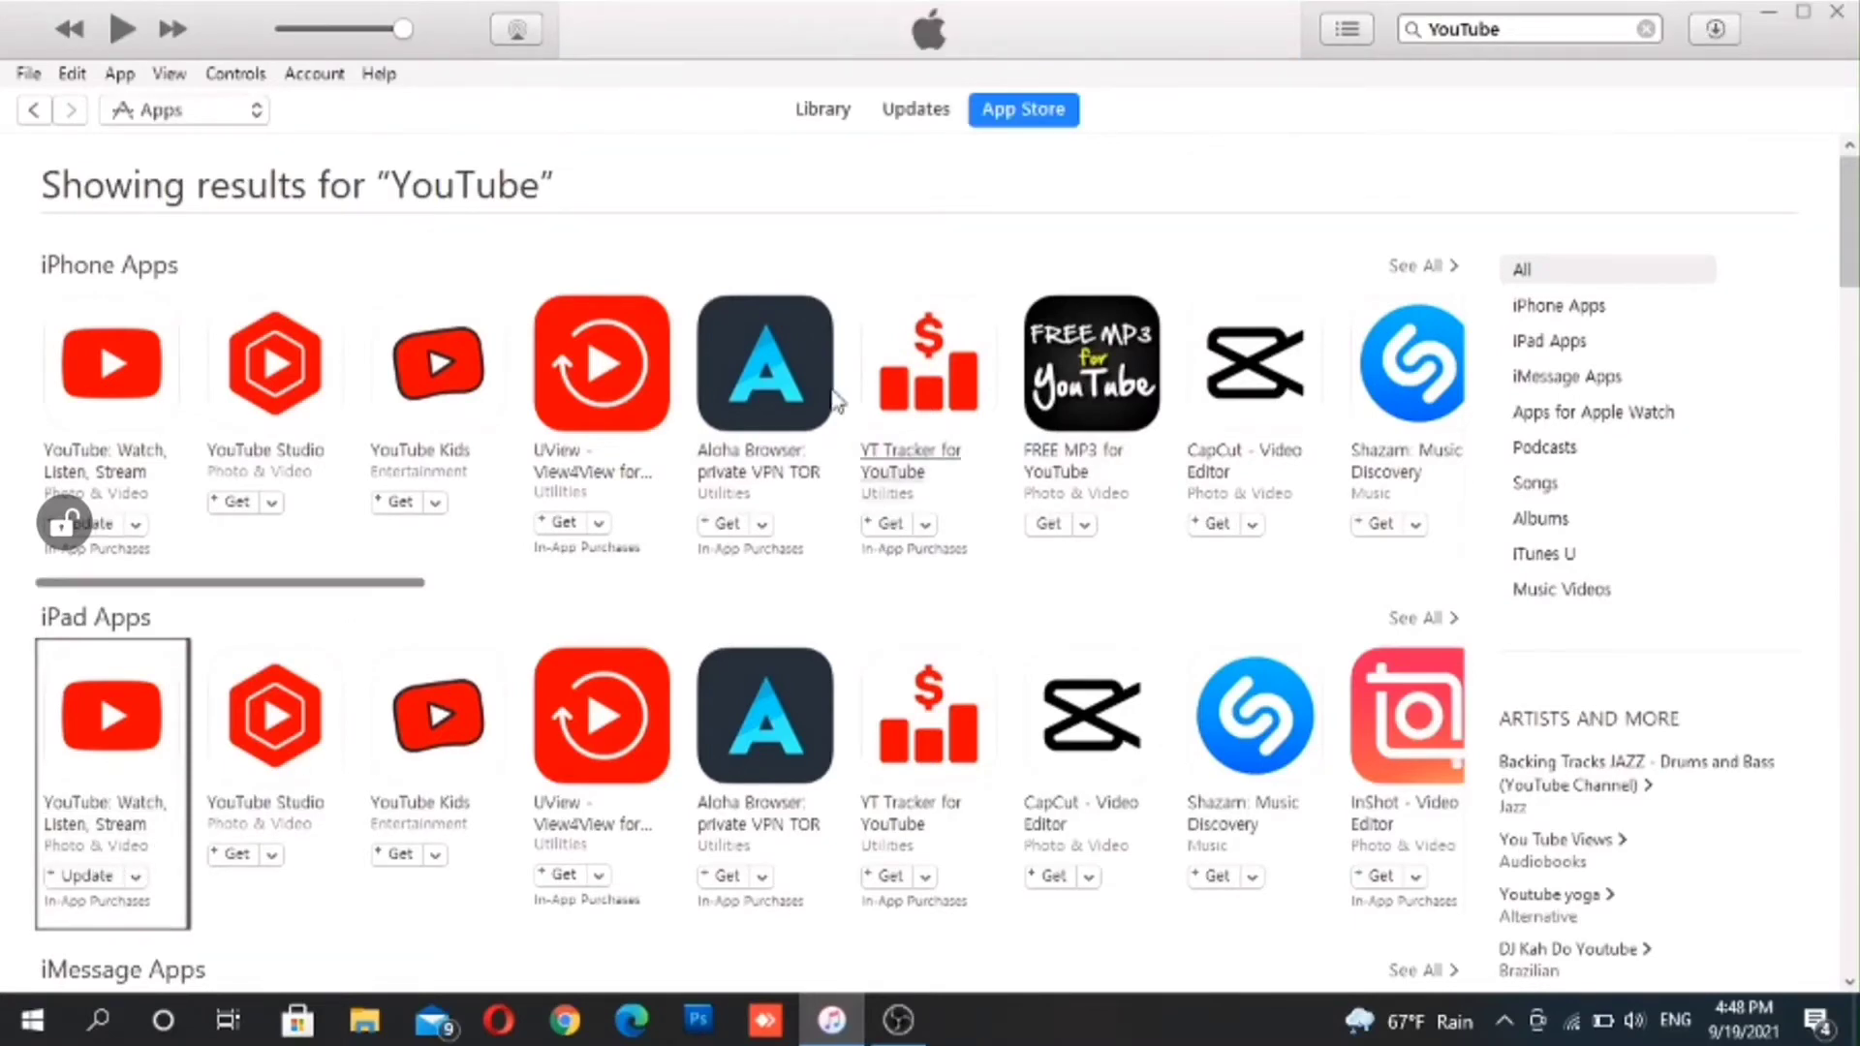
Step: Show the YouTube app downloading in the current downloads list
{"action": "left_click", "coordinate": [1716, 32]}
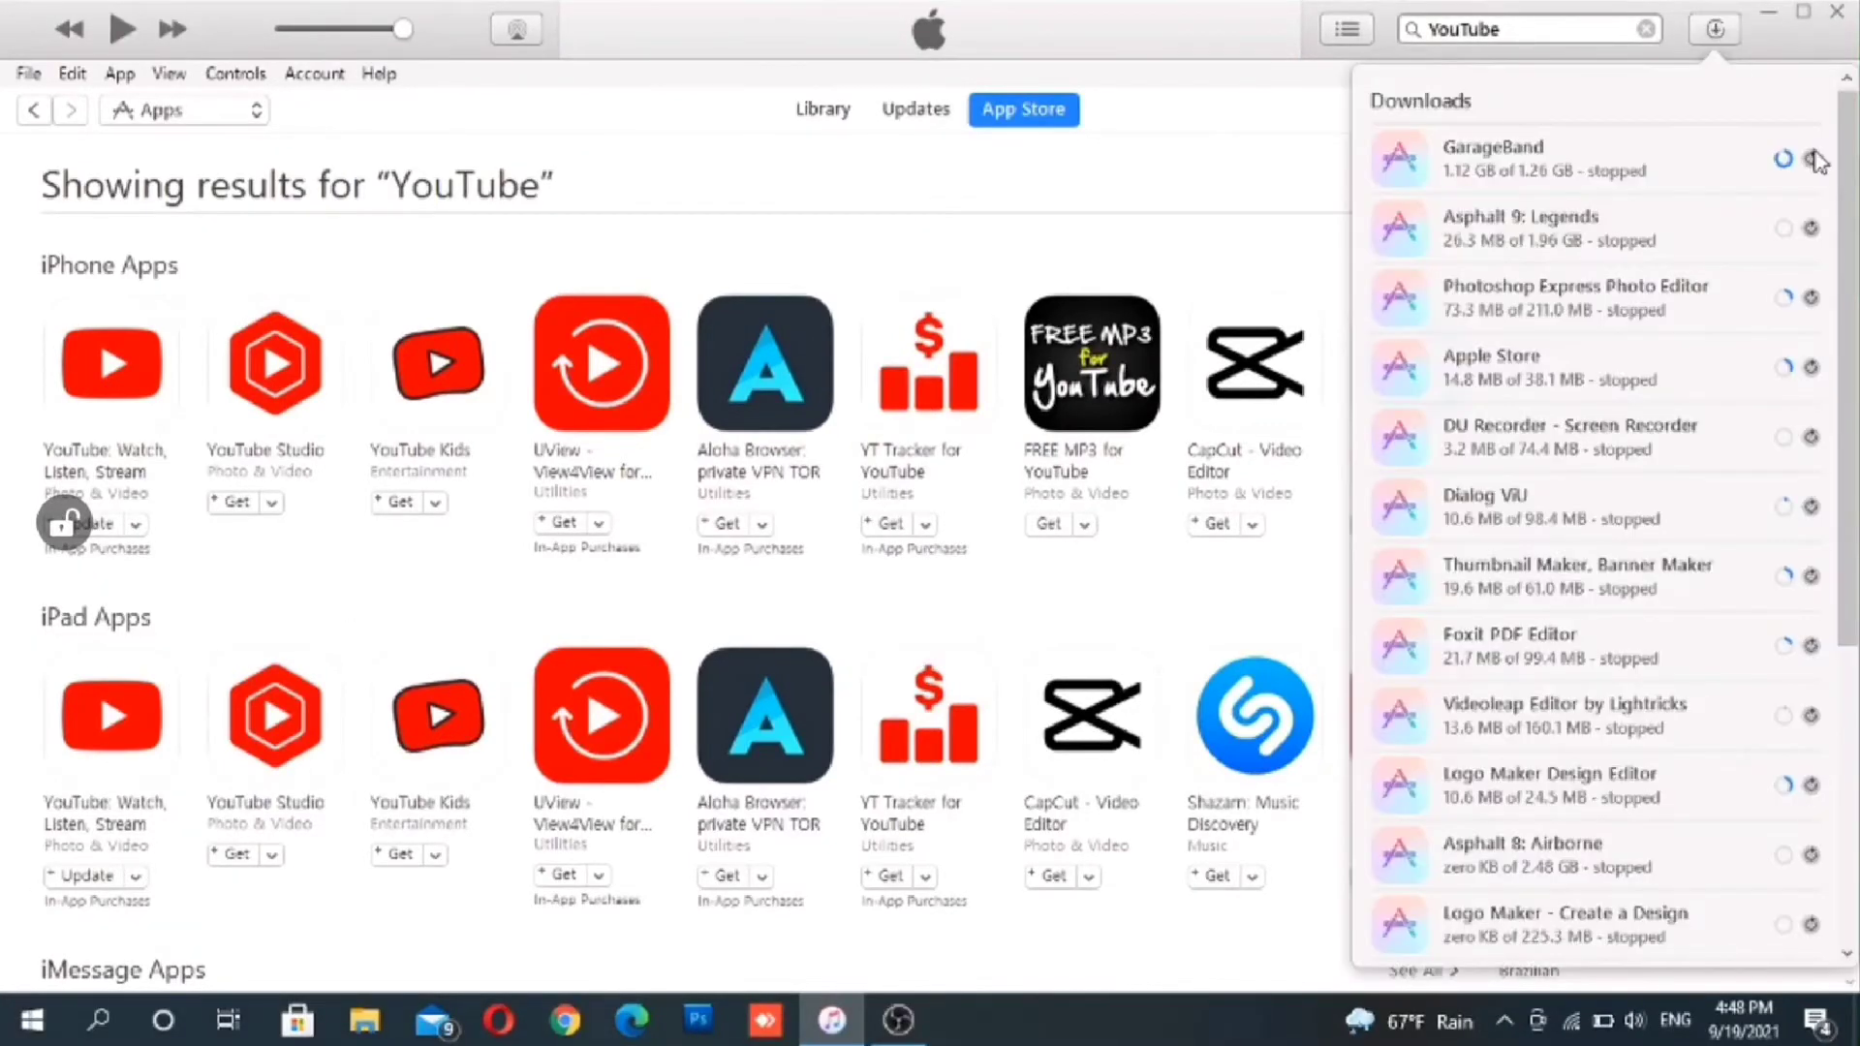
{"action": "scroll", "coordinate": [1850, 455], "scroll_direction": "down", "scroll_amount": 3}
{"action": "scroll", "coordinate": [1851, 456], "scroll_direction": "down", "scroll_amount": 3}
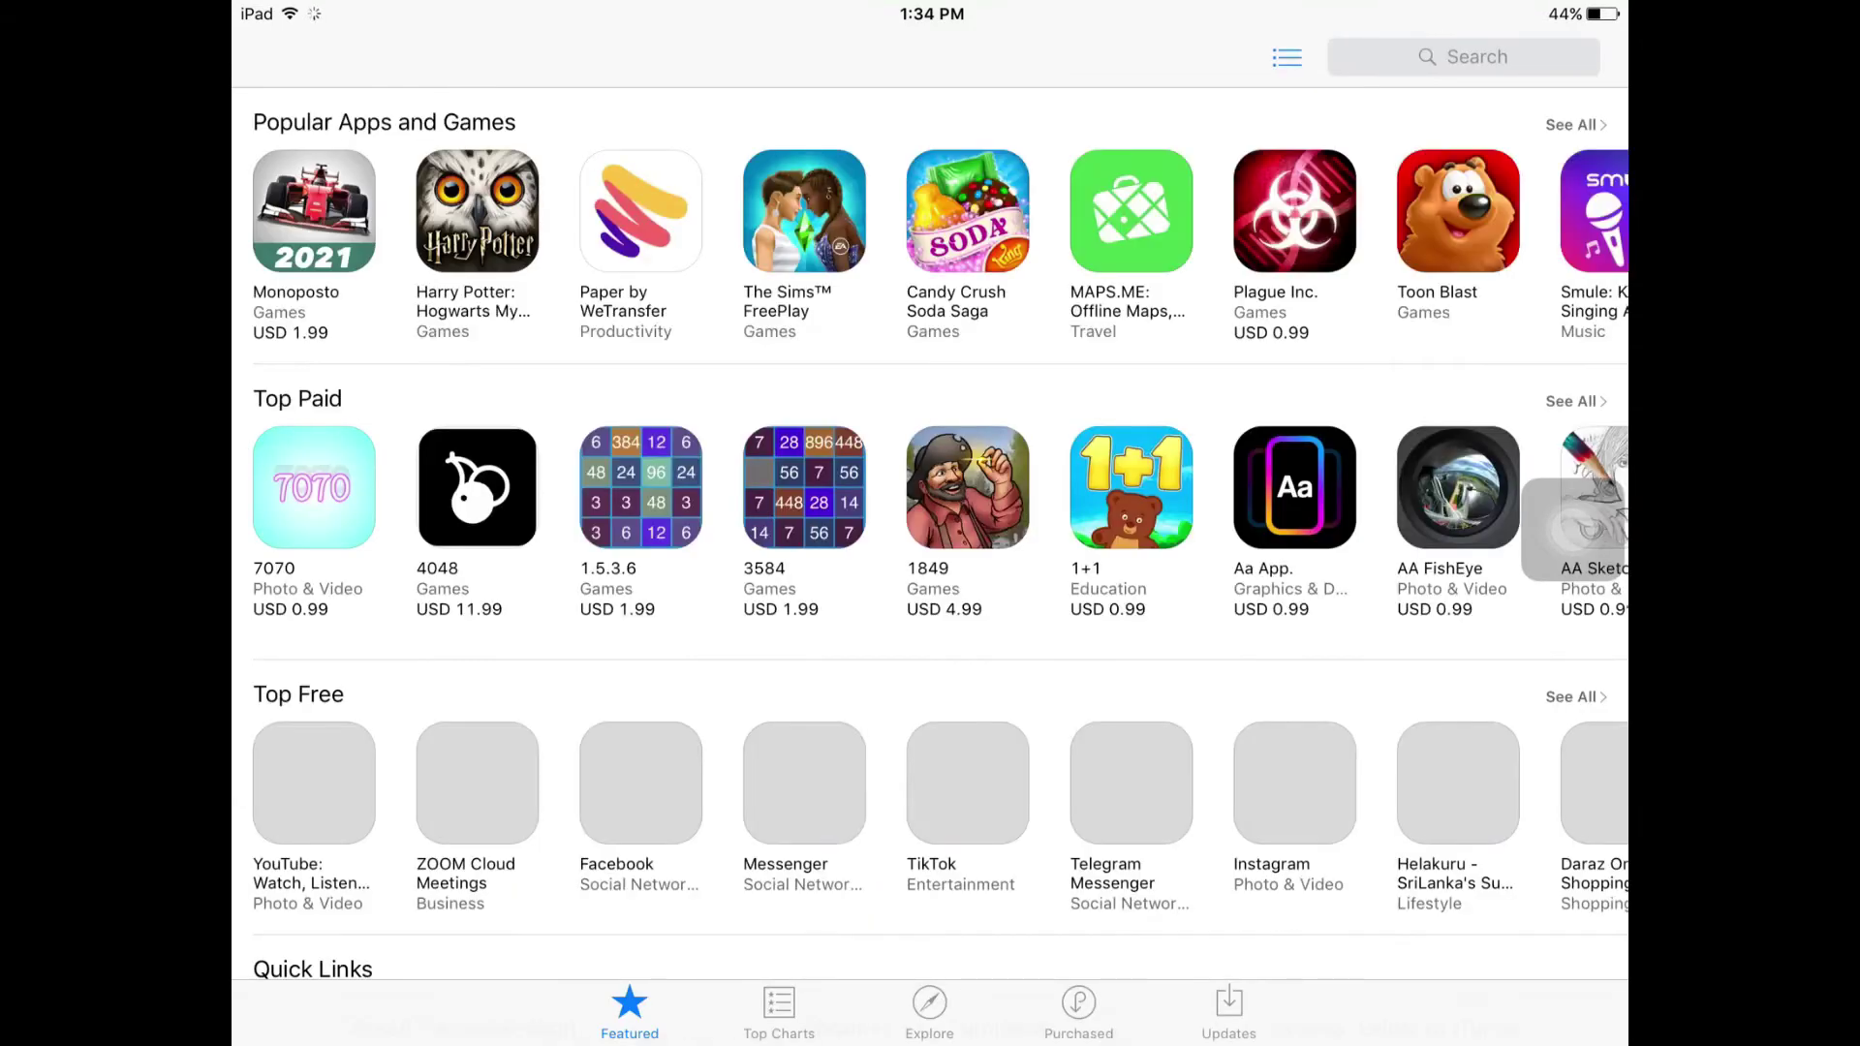
{"action": "scroll", "coordinate": [930, 523], "scroll_direction": "down", "scroll_amount": 5}
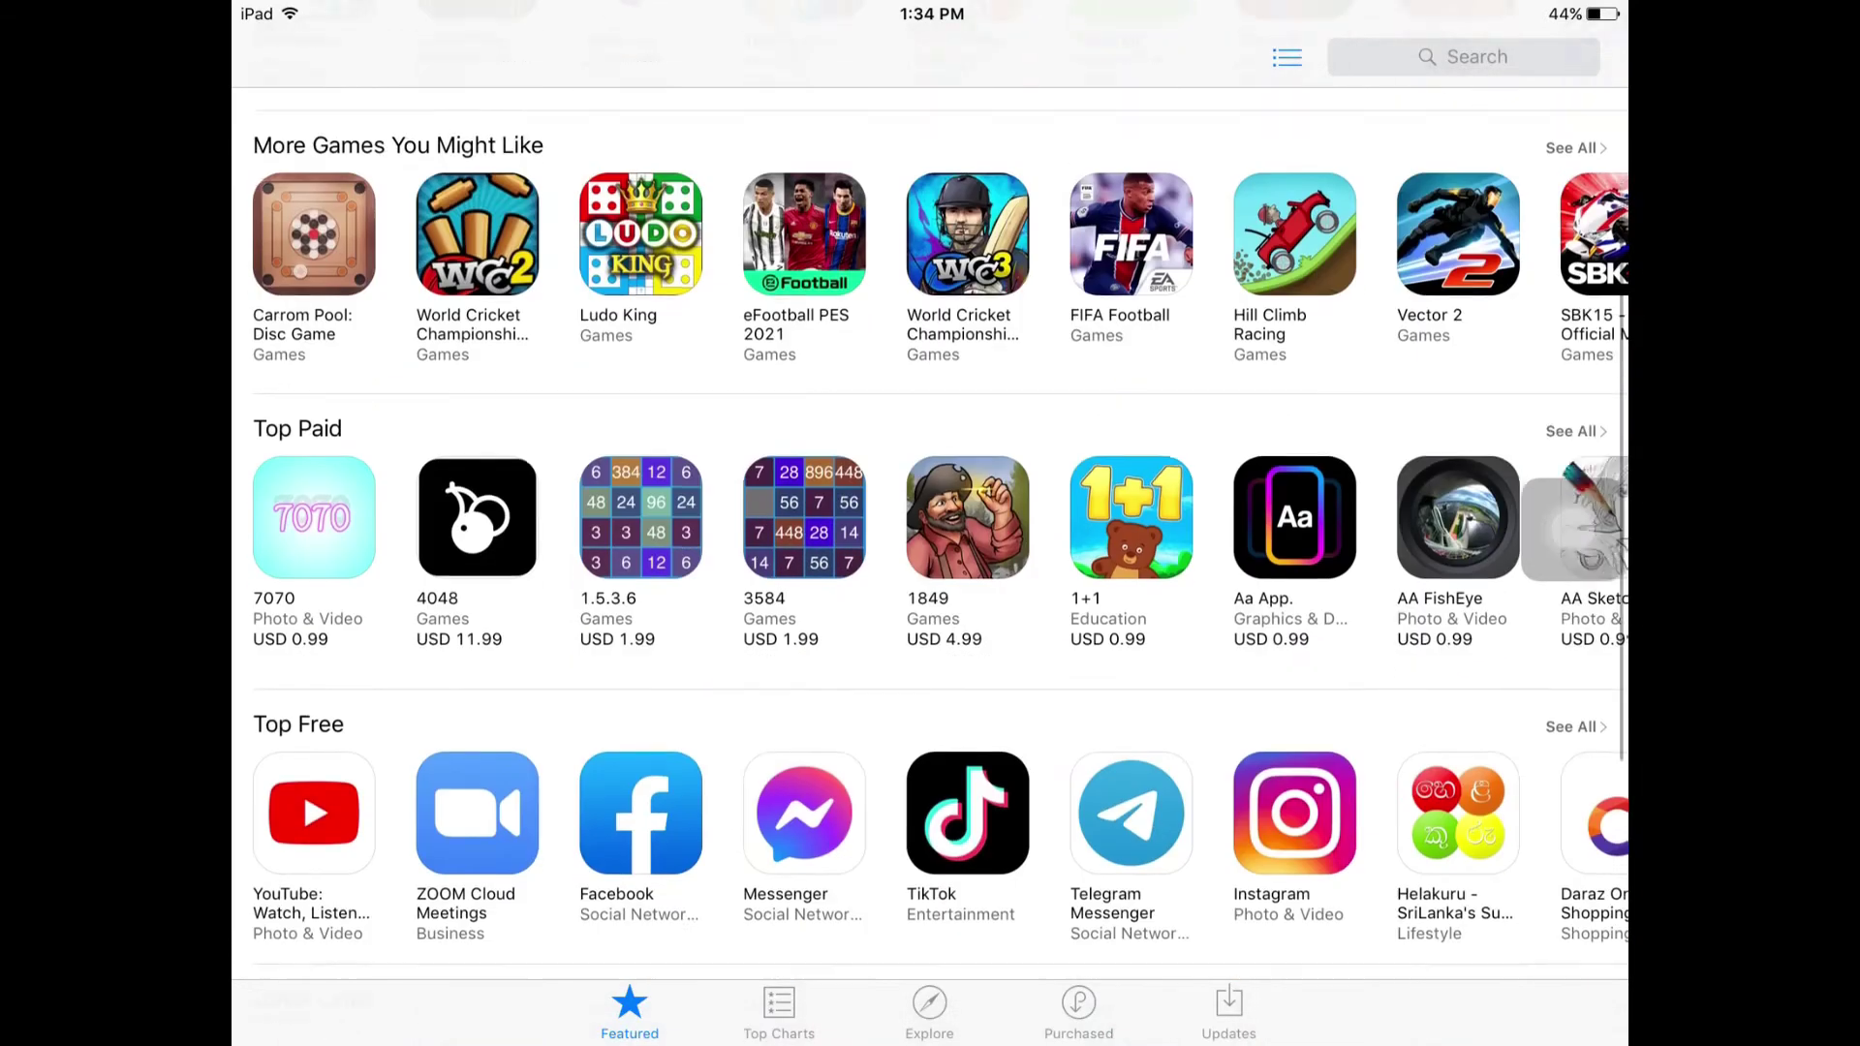
{"action": "left_click", "coordinate": [314, 710]}
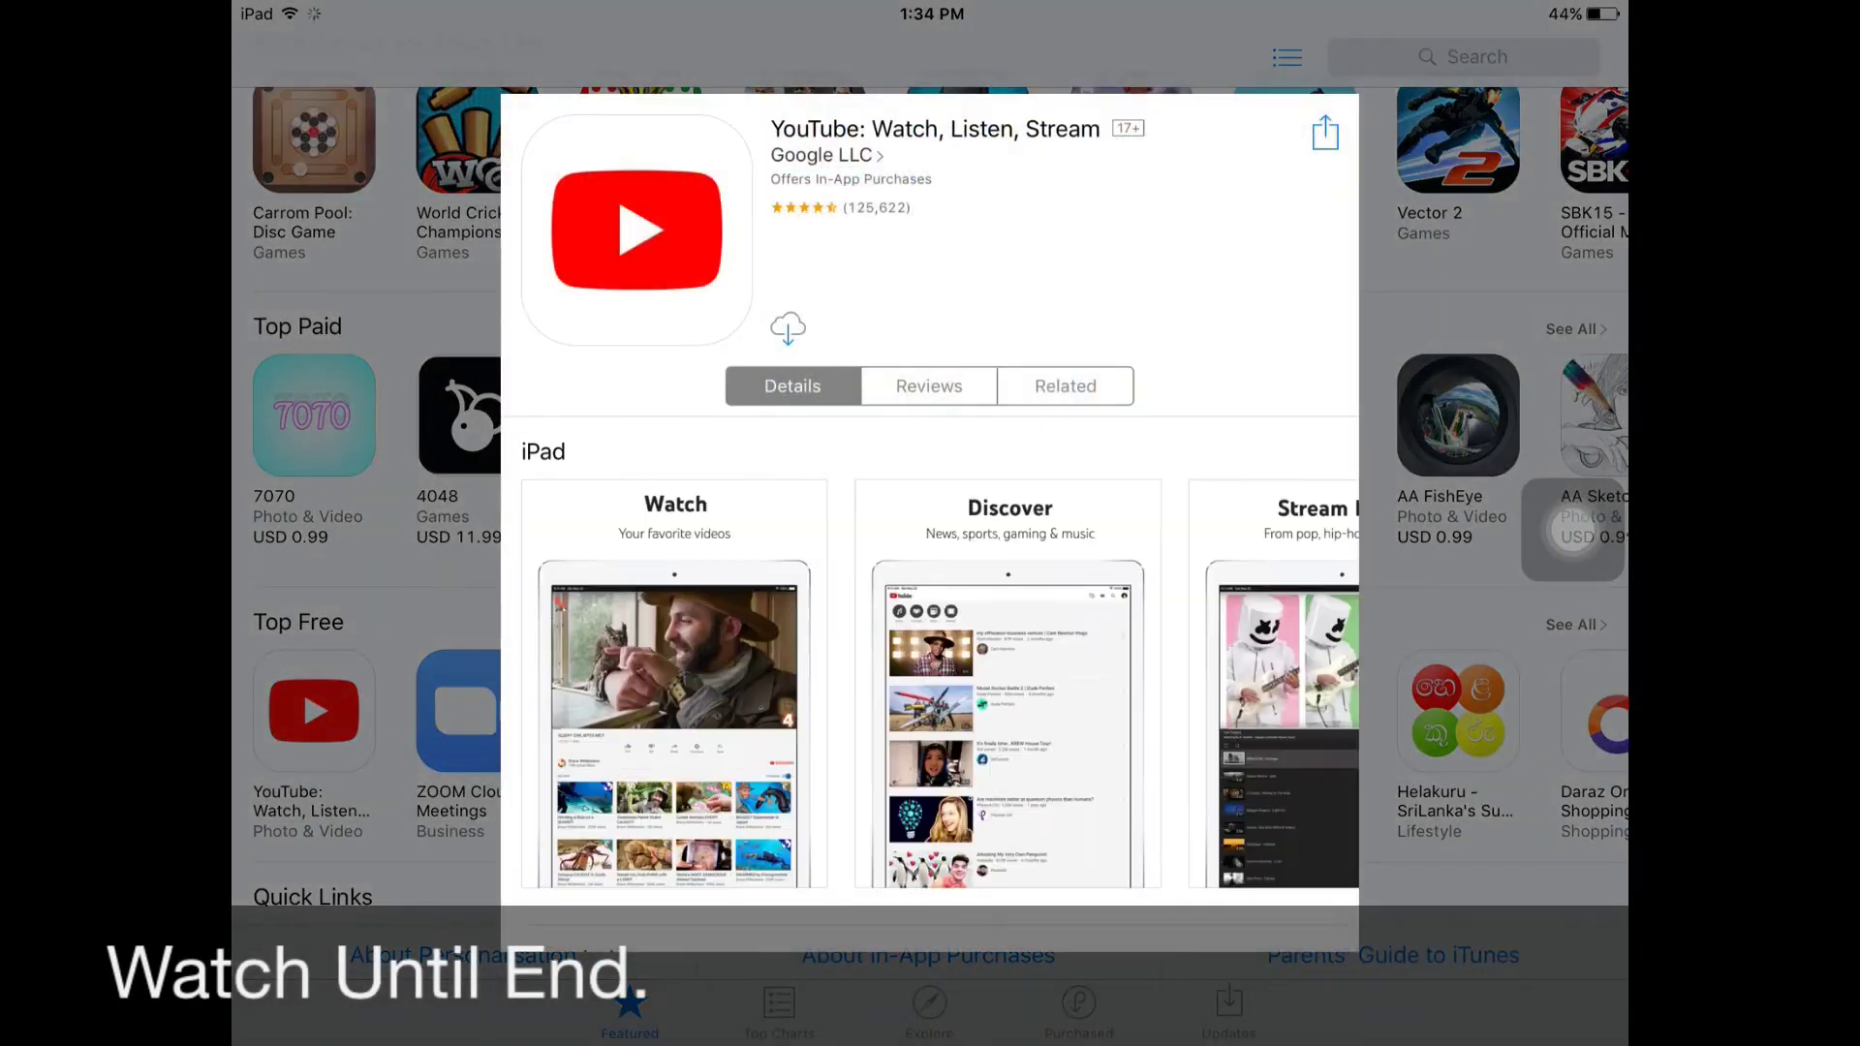
{"action": "left_click", "coordinate": [788, 328]}
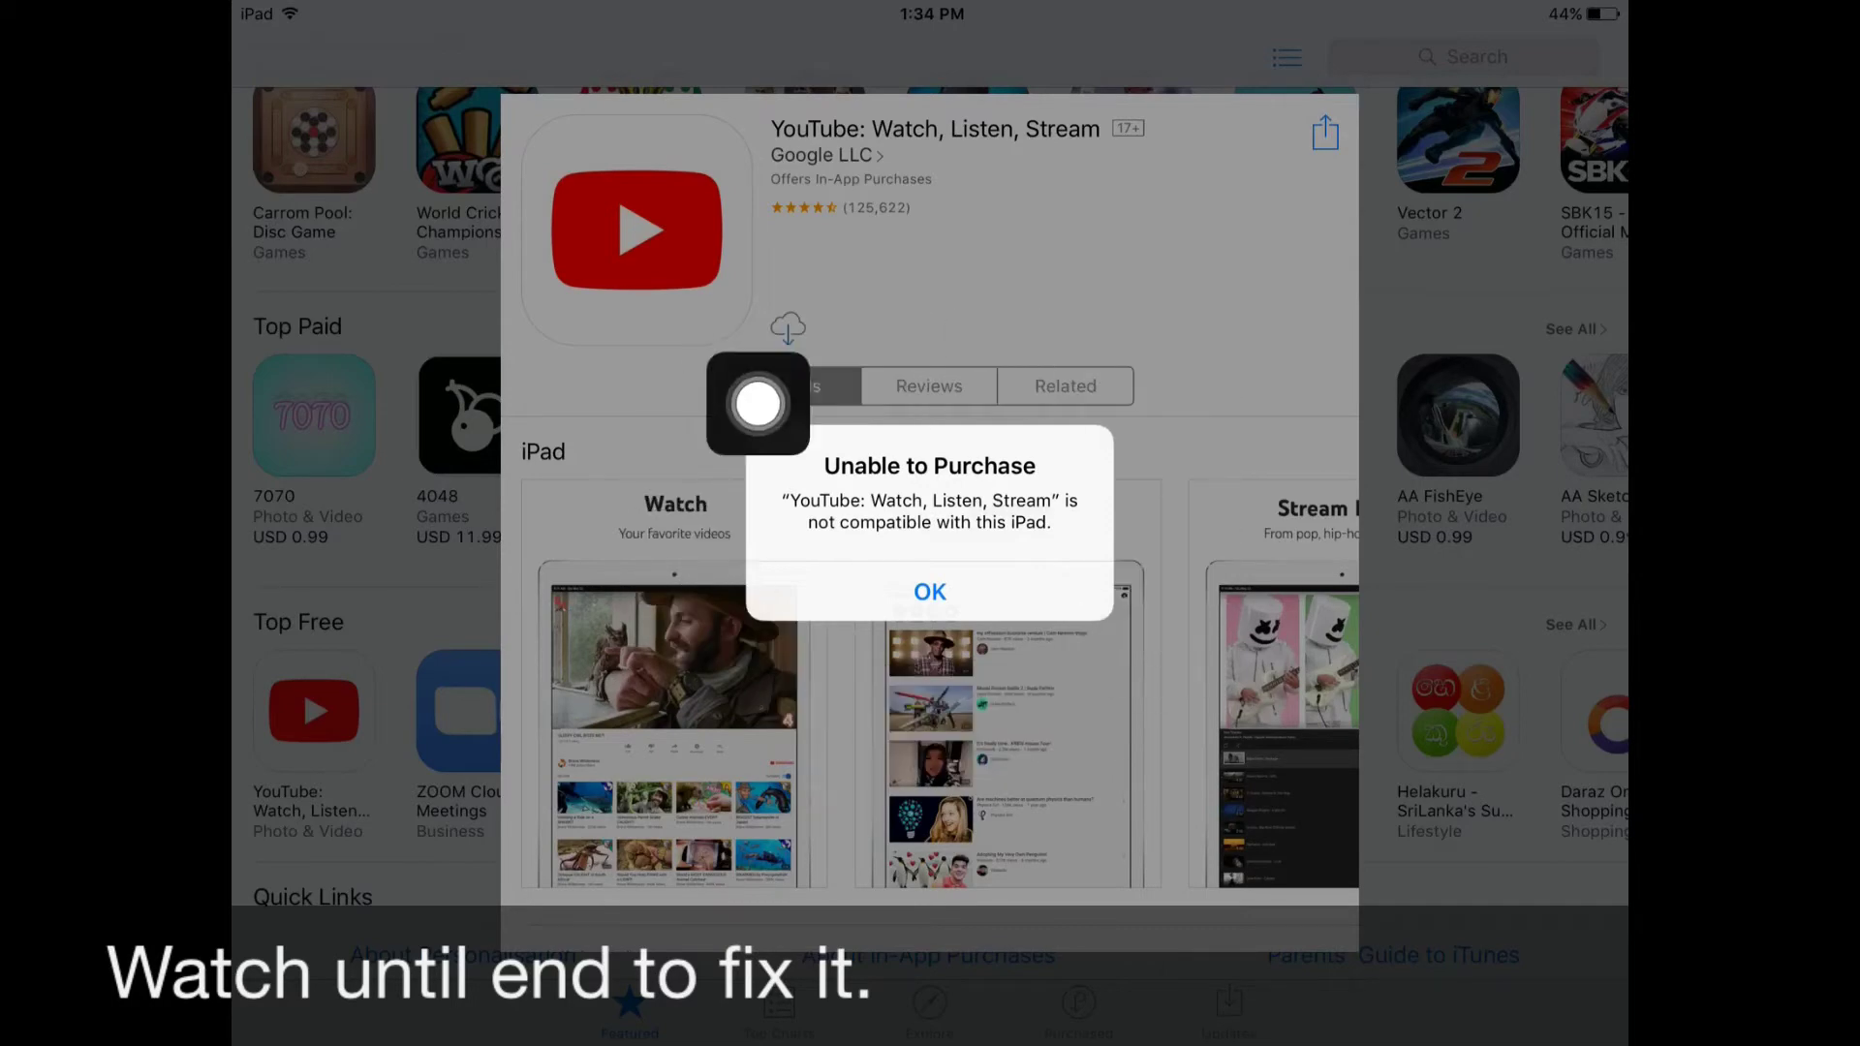
{"action": "left_click", "coordinate": [930, 591]}
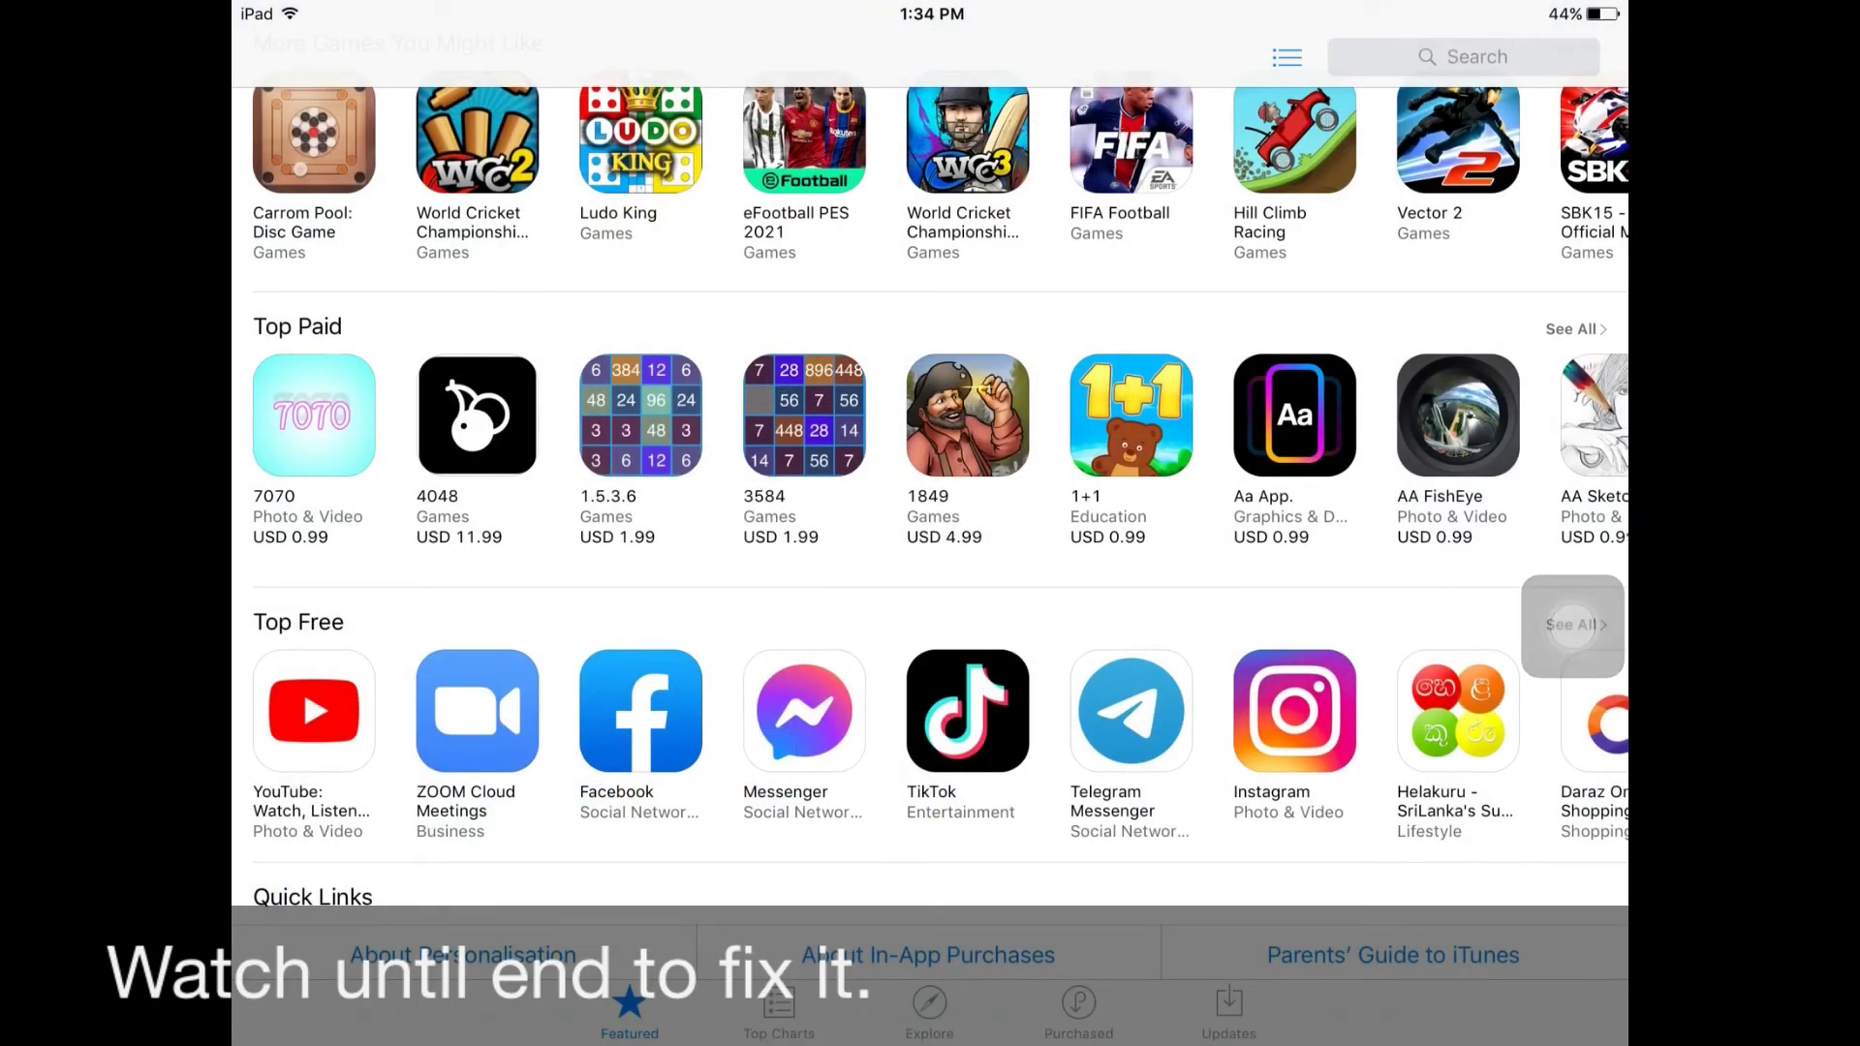
Step: Open the Purchased apps list and search it for 'Yo'
{"action": "mouse_move", "coordinate": [1572, 625]}
{"action": "left_mouse_down"}
{"action": "mouse_move", "coordinate": [1287, 789]}
{"action": "mouse_move", "coordinate": [1113, 997]}
{"action": "mouse_move", "coordinate": [1088, 1001]}
{"action": "mouse_move", "coordinate": [1572, 668]}
{"action": "left_mouse_up"}
{"action": "left_click", "coordinate": [1078, 1012]}
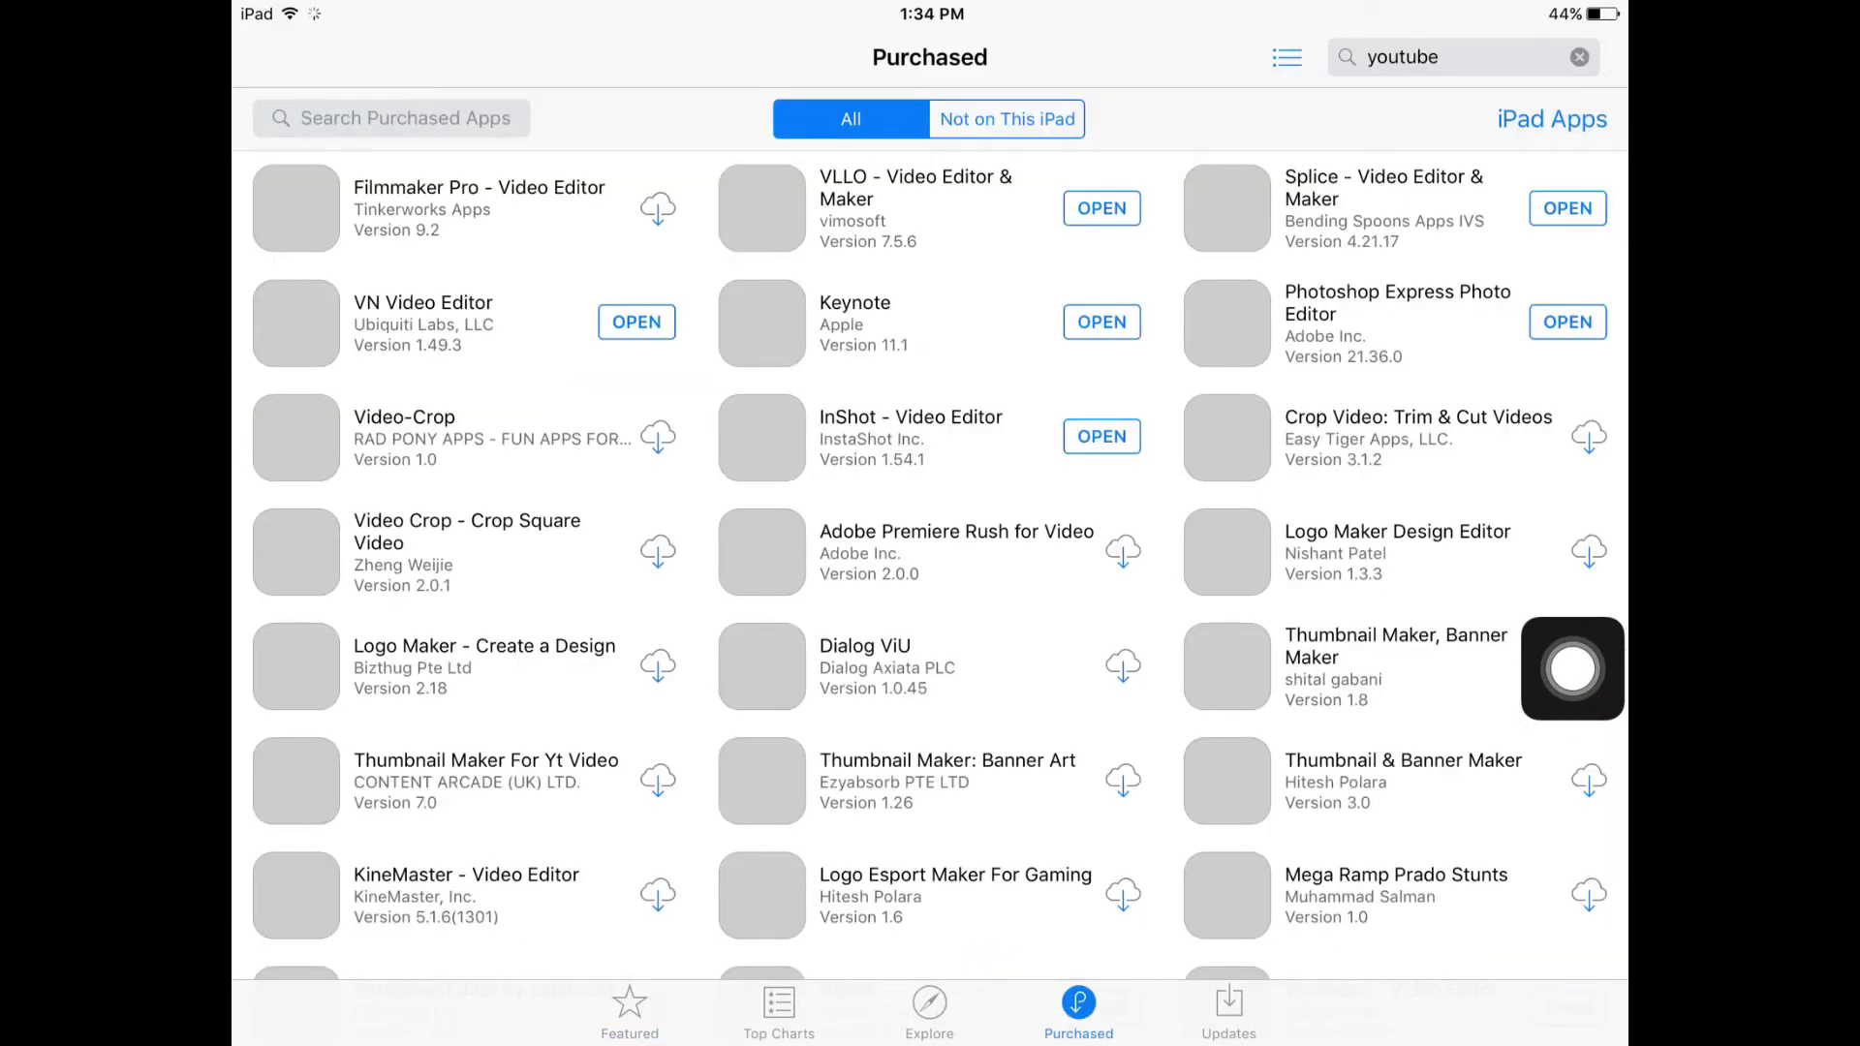
{"action": "left_click", "coordinate": [393, 118]}
{"action": "type", "text": "You"}
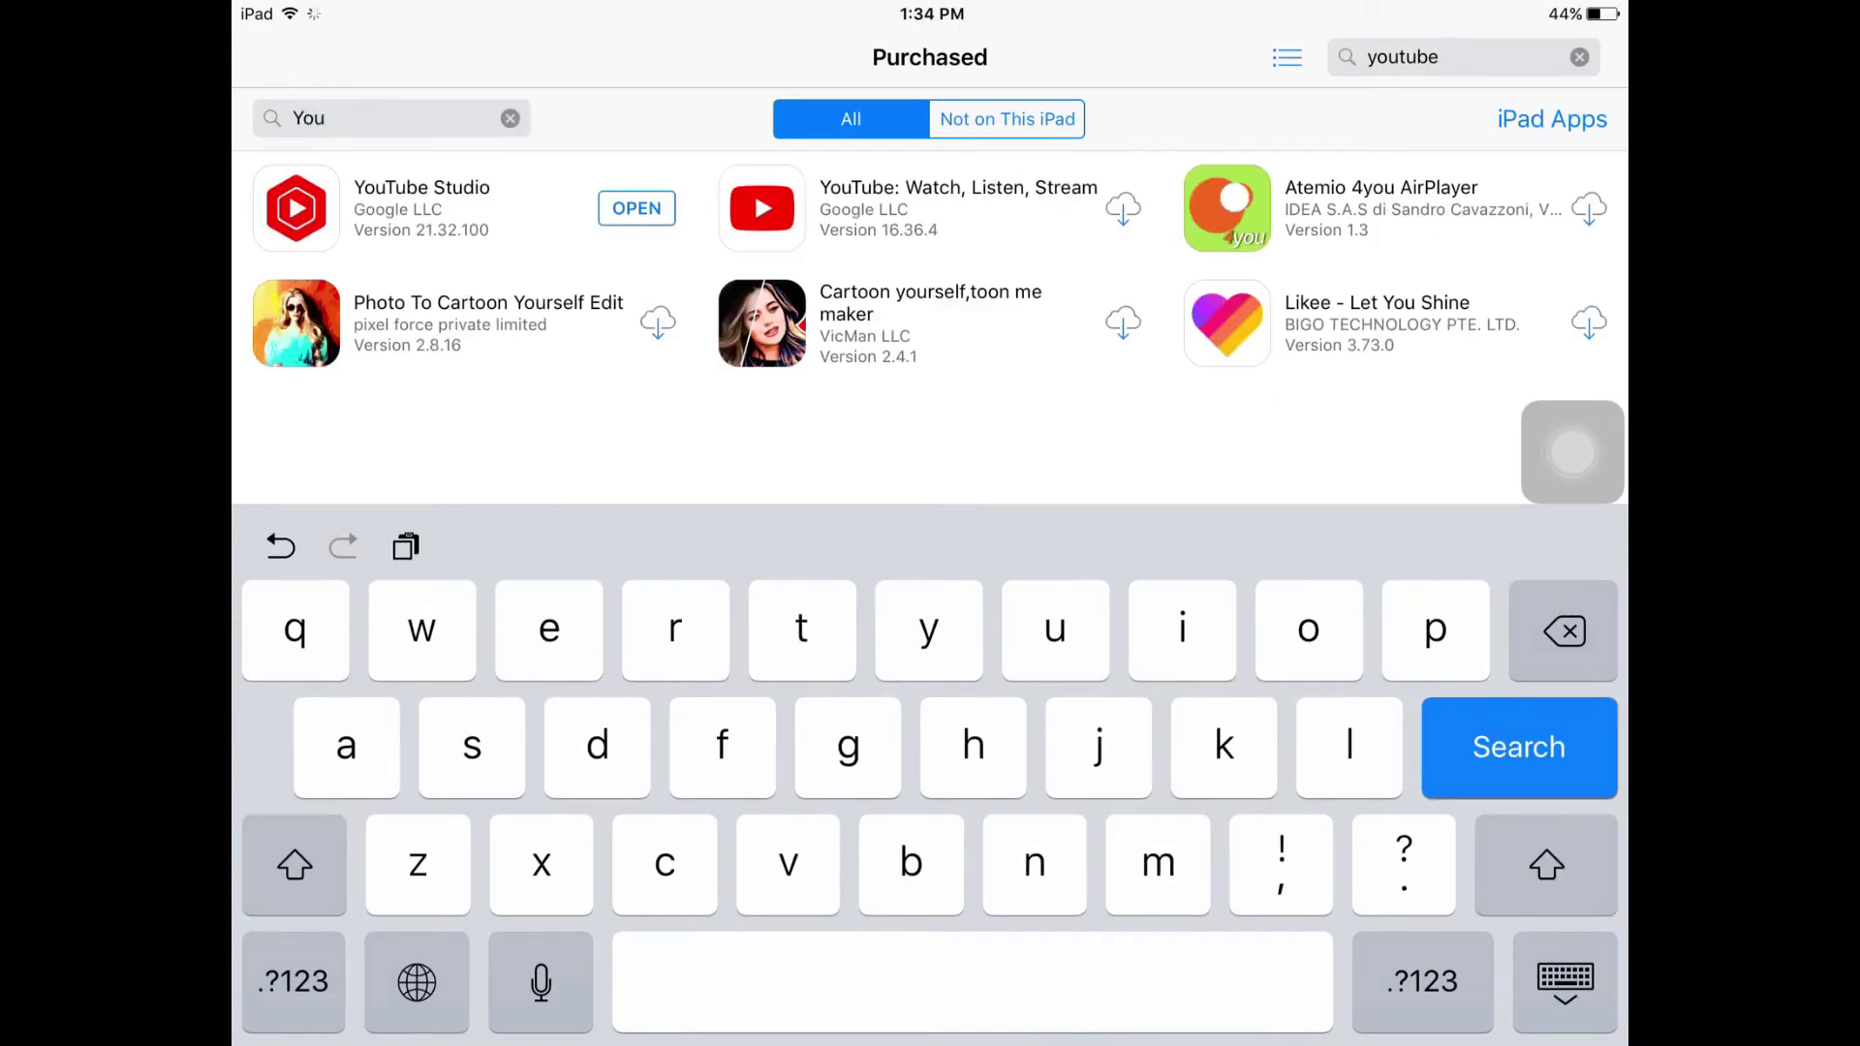
Step: Download YouTube from Purchased, accepting the last compatible version
{"action": "mouse_move", "coordinate": [1572, 452]}
{"action": "left_mouse_down"}
{"action": "mouse_move", "coordinate": [1152, 215]}
{"action": "mouse_move", "coordinate": [1291, 260]}
{"action": "mouse_move", "coordinate": [1550, 406]}
{"action": "left_mouse_up"}
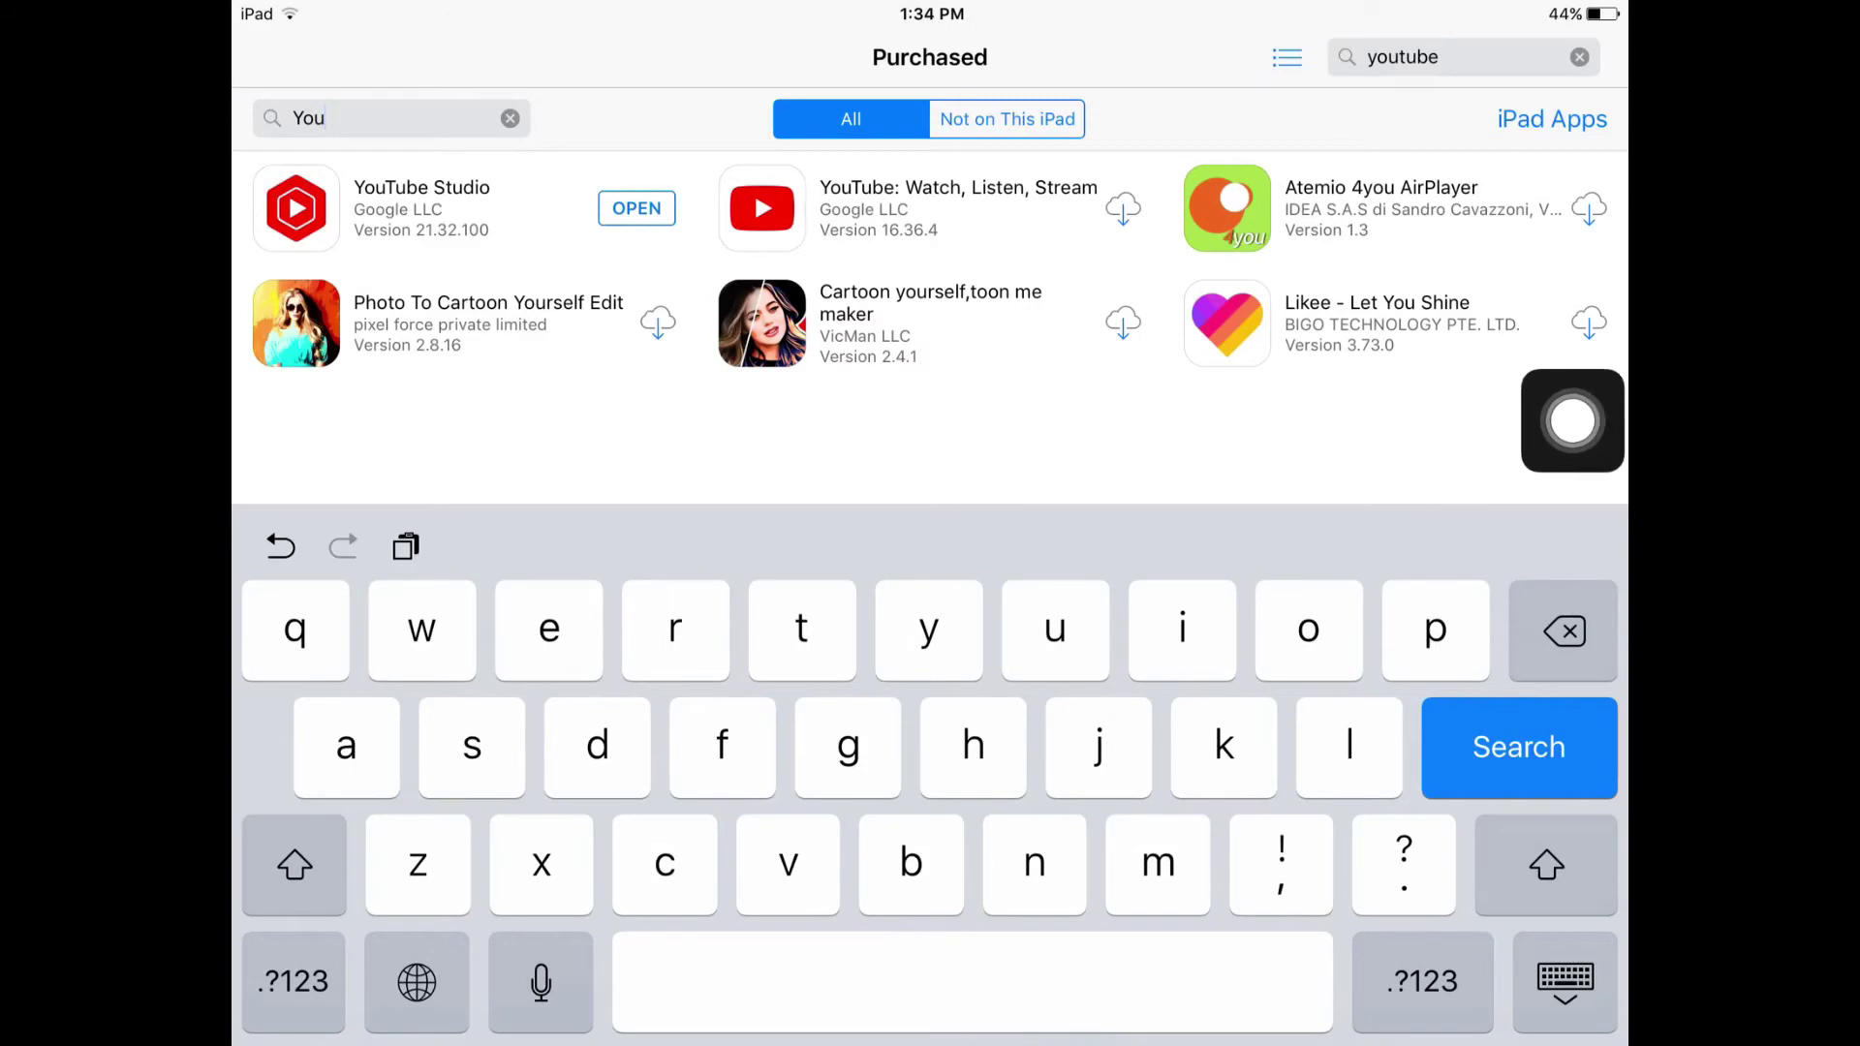
{"action": "left_click", "coordinate": [1123, 207]}
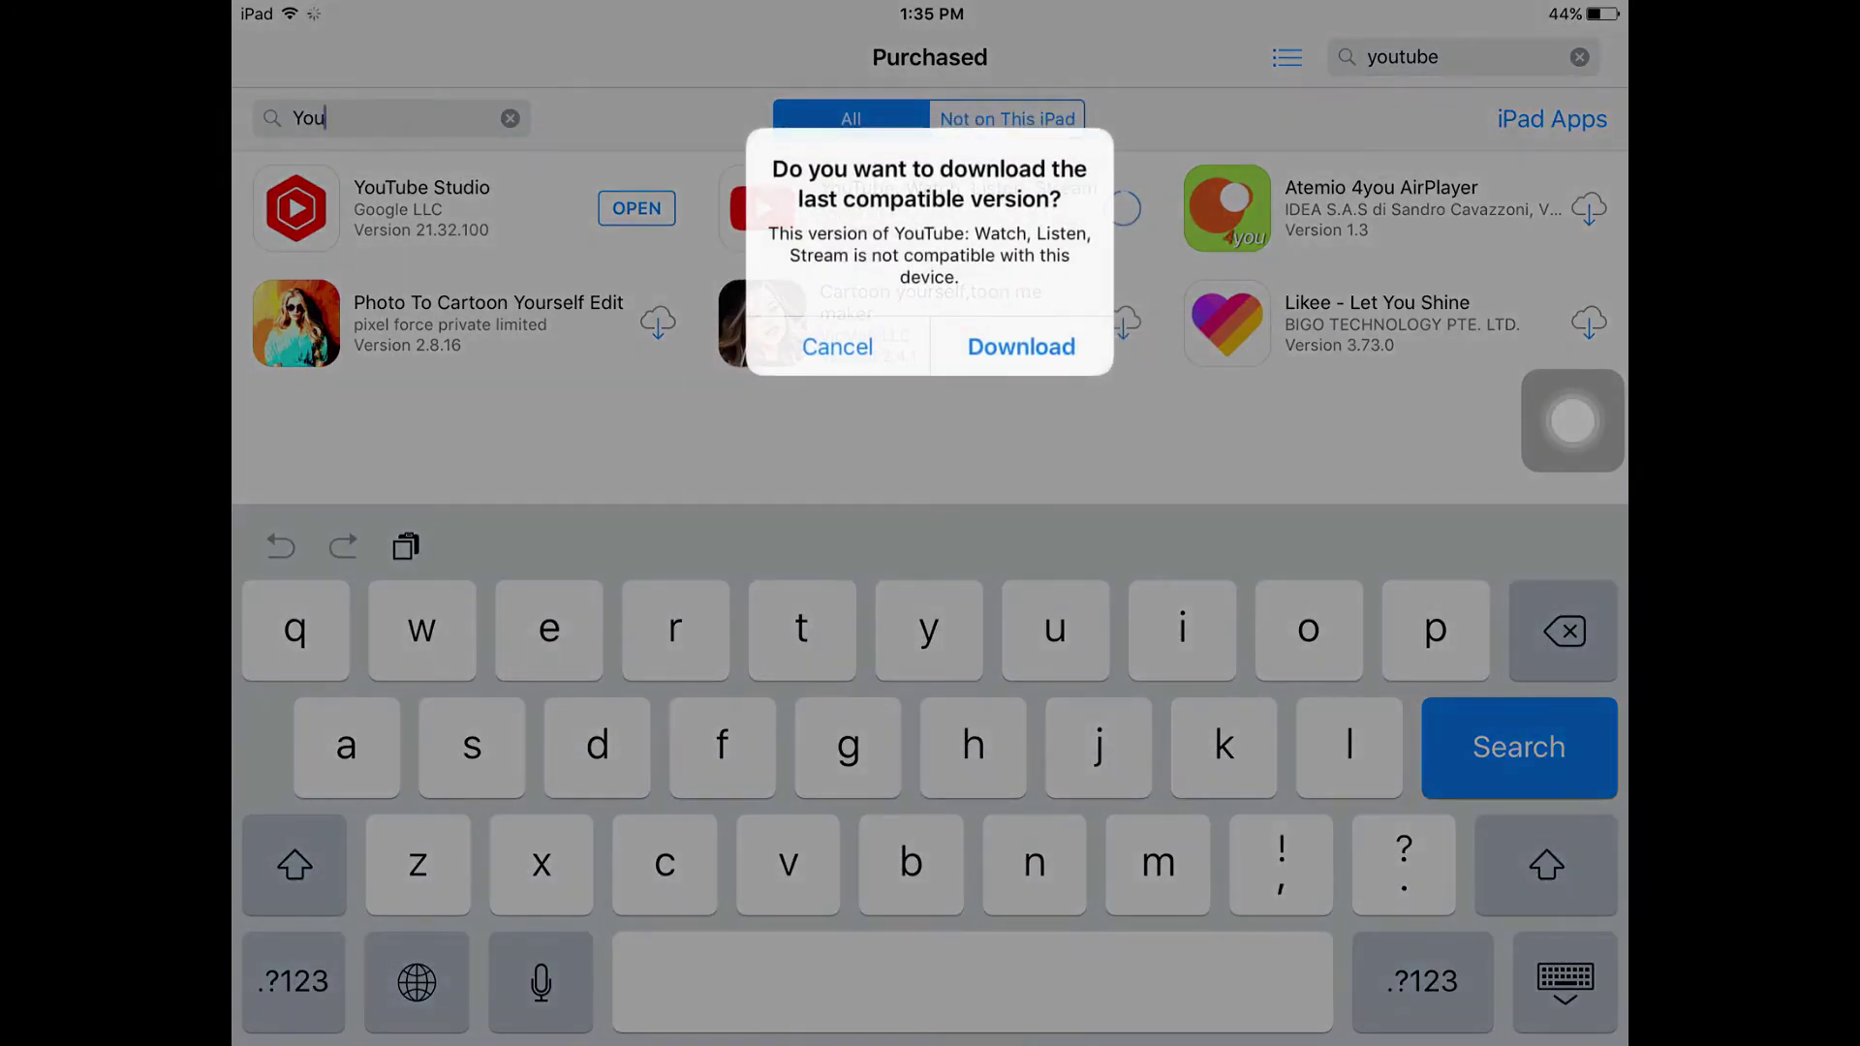
{"action": "mouse_move", "coordinate": [1572, 421]}
{"action": "left_mouse_down"}
{"action": "mouse_move", "coordinate": [1350, 332]}
{"action": "mouse_move", "coordinate": [673, 136]}
{"action": "mouse_move", "coordinate": [1083, 238]}
{"action": "mouse_move", "coordinate": [789, 423]}
{"action": "mouse_move", "coordinate": [1137, 154]}
{"action": "mouse_move", "coordinate": [813, 432]}
{"action": "mouse_move", "coordinate": [1092, 362]}
{"action": "mouse_move", "coordinate": [963, 357]}
{"action": "mouse_move", "coordinate": [1573, 381]}
{"action": "left_mouse_up"}
{"action": "left_click", "coordinate": [1008, 346]}
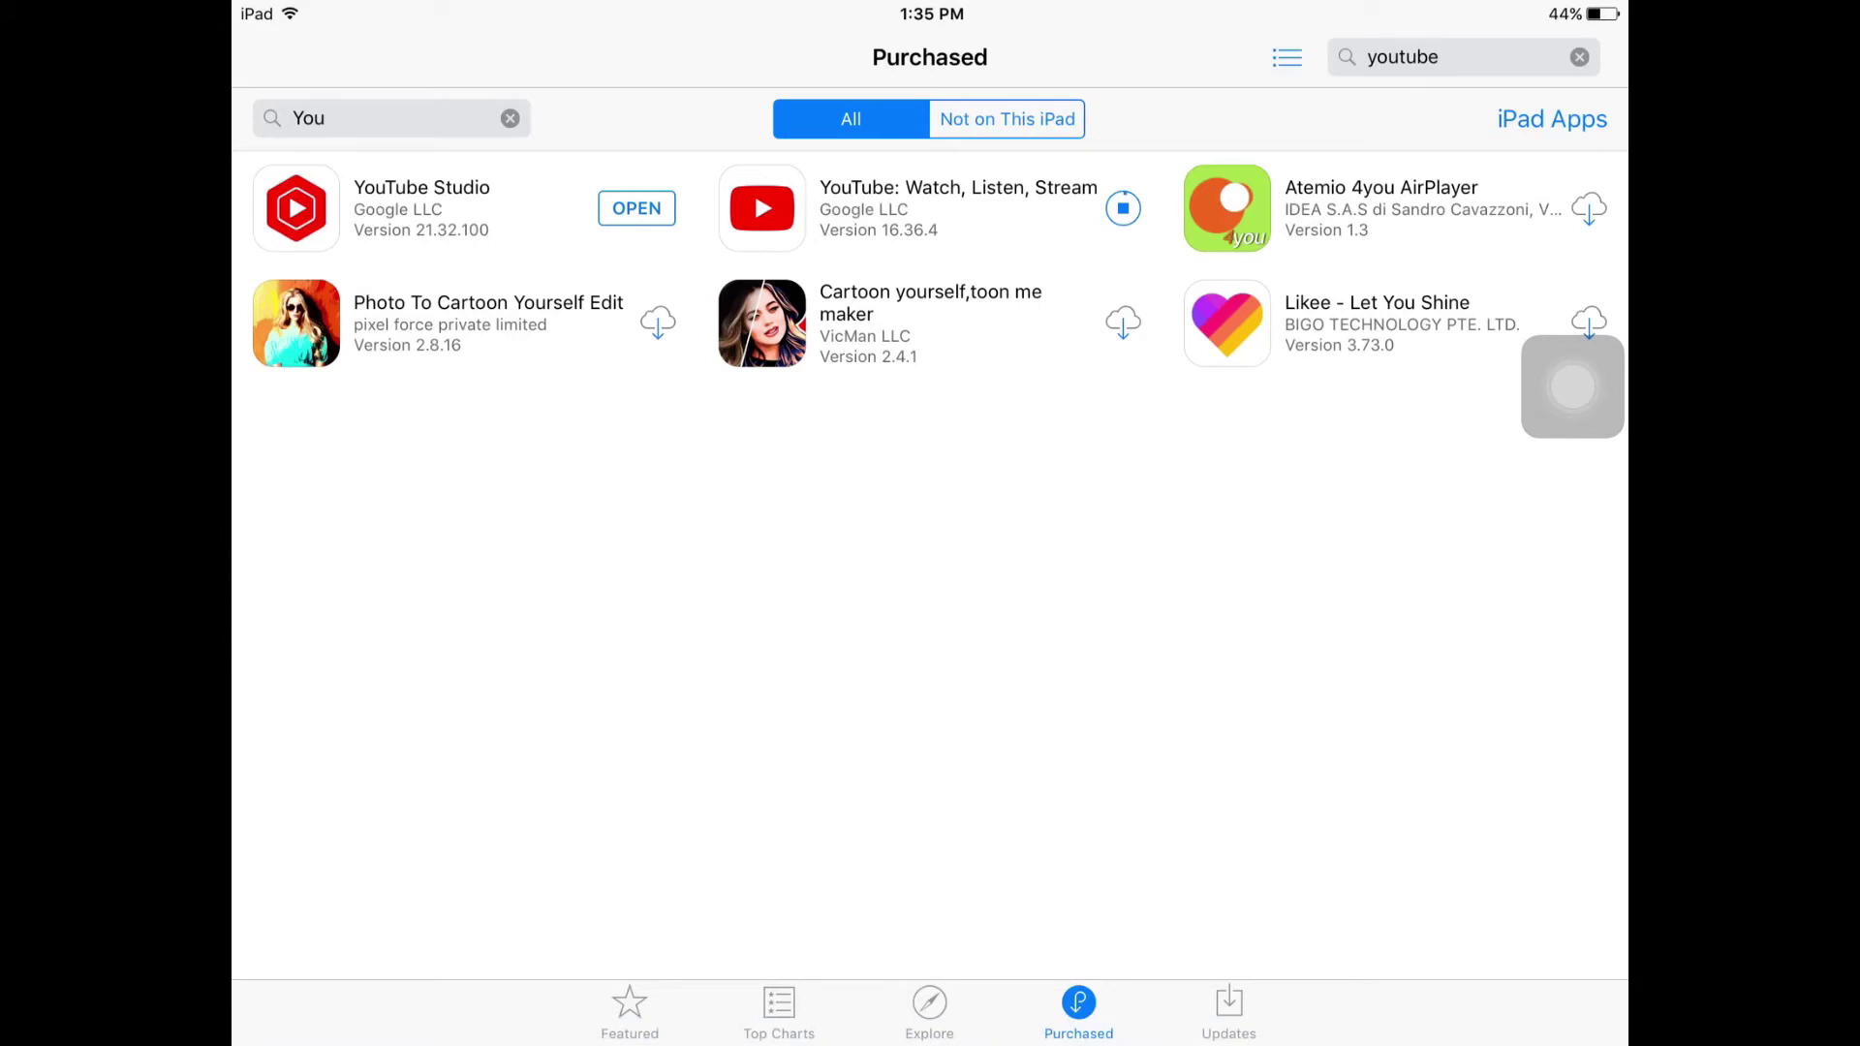
{"action": "mouse_move", "coordinate": [1572, 386]}
{"action": "left_mouse_down"}
{"action": "mouse_move", "coordinate": [1216, 198]}
{"action": "mouse_move", "coordinate": [1096, 224]}
{"action": "mouse_move", "coordinate": [1157, 162]}
{"action": "mouse_move", "coordinate": [1191, 295]}
{"action": "mouse_move", "coordinate": [1557, 358]}
{"action": "left_mouse_up"}
Step: Return to the home screen via AssistiveTouch and launch the newly installed YouTube app
{"action": "left_click", "coordinate": [1572, 360]}
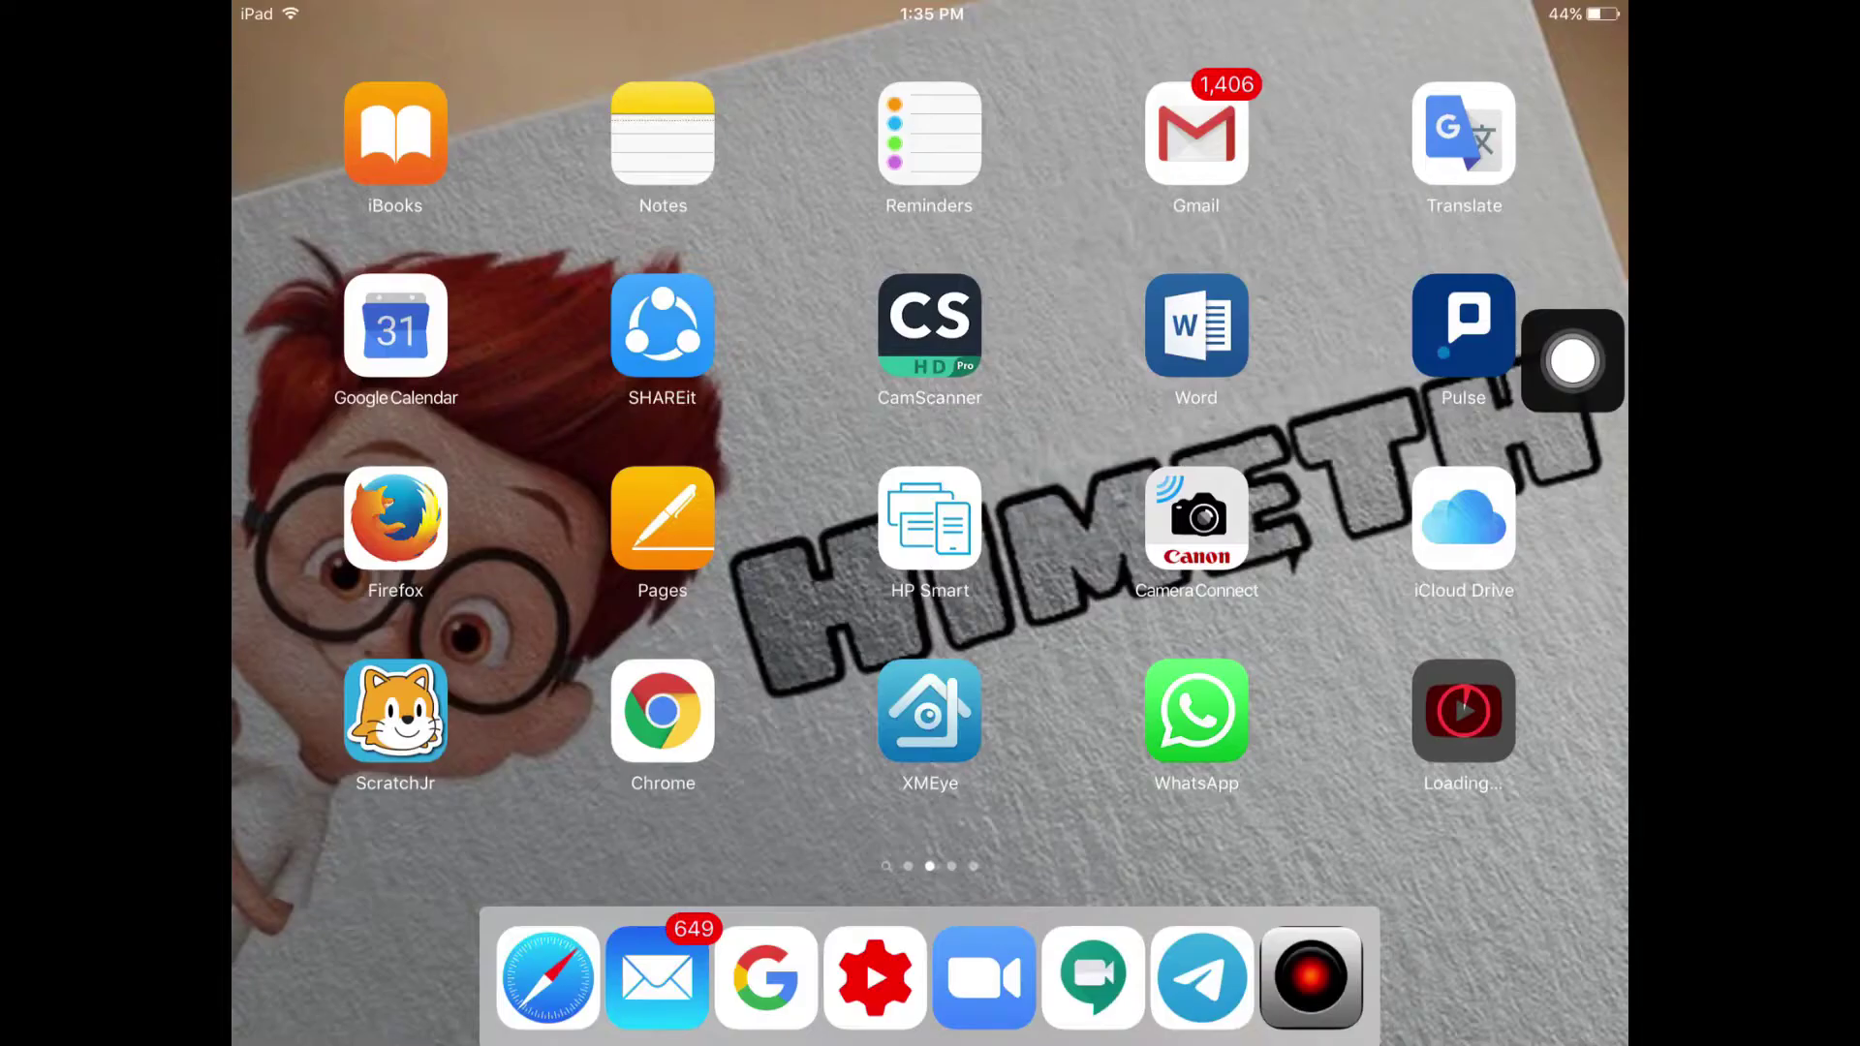
{"action": "mouse_move", "coordinate": [1573, 361]}
{"action": "left_mouse_down"}
{"action": "mouse_move", "coordinate": [1404, 423]}
{"action": "mouse_move", "coordinate": [1382, 852]}
{"action": "mouse_move", "coordinate": [1574, 610]}
{"action": "mouse_move", "coordinate": [1320, 698]}
{"action": "mouse_move", "coordinate": [1486, 875]}
{"action": "mouse_move", "coordinate": [1550, 610]}
{"action": "mouse_move", "coordinate": [1299, 706]}
{"action": "mouse_move", "coordinate": [1427, 887]}
{"action": "left_mouse_up"}
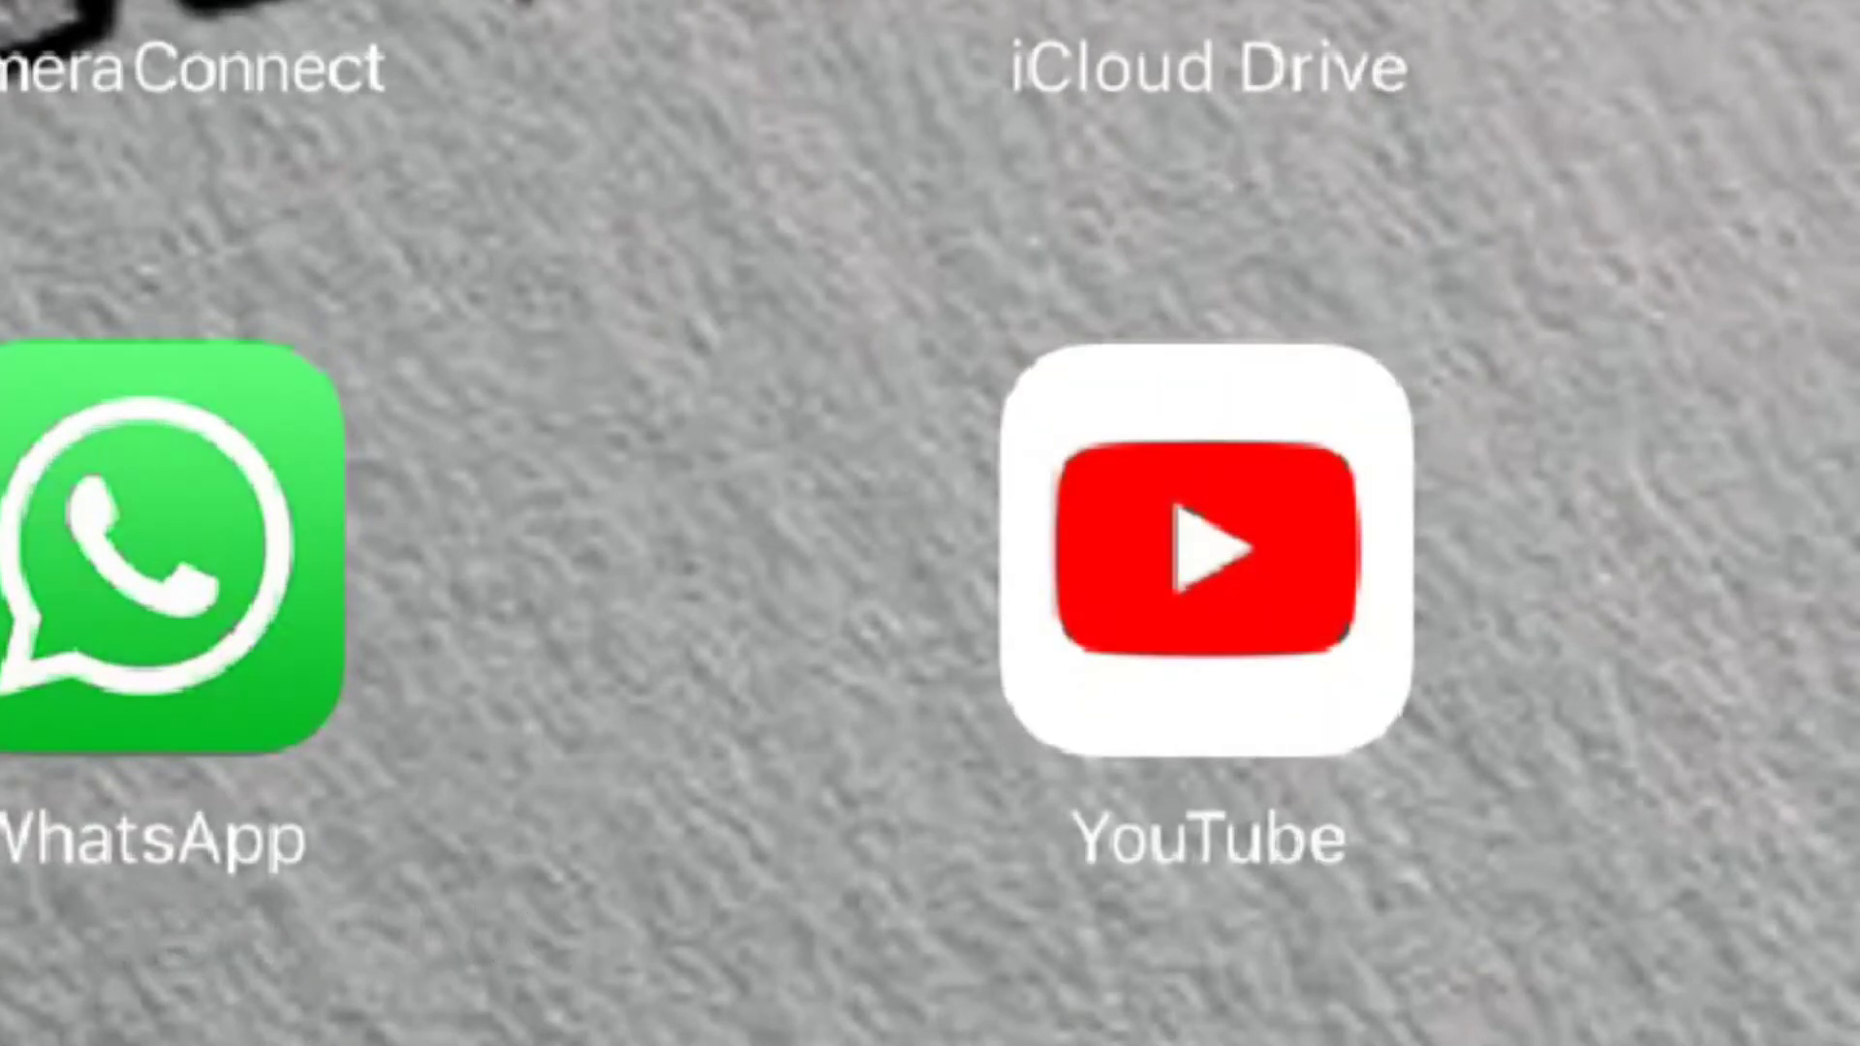
{"action": "mouse_move", "coordinate": [823, 5]}
{"action": "left_mouse_down"}
{"action": "mouse_move", "coordinate": [851, 905]}
{"action": "mouse_move", "coordinate": [934, 976]}
{"action": "mouse_move", "coordinate": [1657, 542]}
{"action": "mouse_move", "coordinate": [1113, 104]}
{"action": "mouse_move", "coordinate": [581, 581]}
{"action": "mouse_move", "coordinate": [768, 1041]}
{"action": "mouse_move", "coordinate": [1352, 1042]}
{"action": "mouse_move", "coordinate": [1569, 307]}
{"action": "mouse_move", "coordinate": [997, 178]}
{"action": "mouse_move", "coordinate": [706, 710]}
{"action": "mouse_move", "coordinate": [978, 1042]}
{"action": "mouse_move", "coordinate": [1462, 851]}
{"action": "mouse_move", "coordinate": [1619, 132]}
{"action": "mouse_move", "coordinate": [1598, 5]}
{"action": "left_mouse_up"}
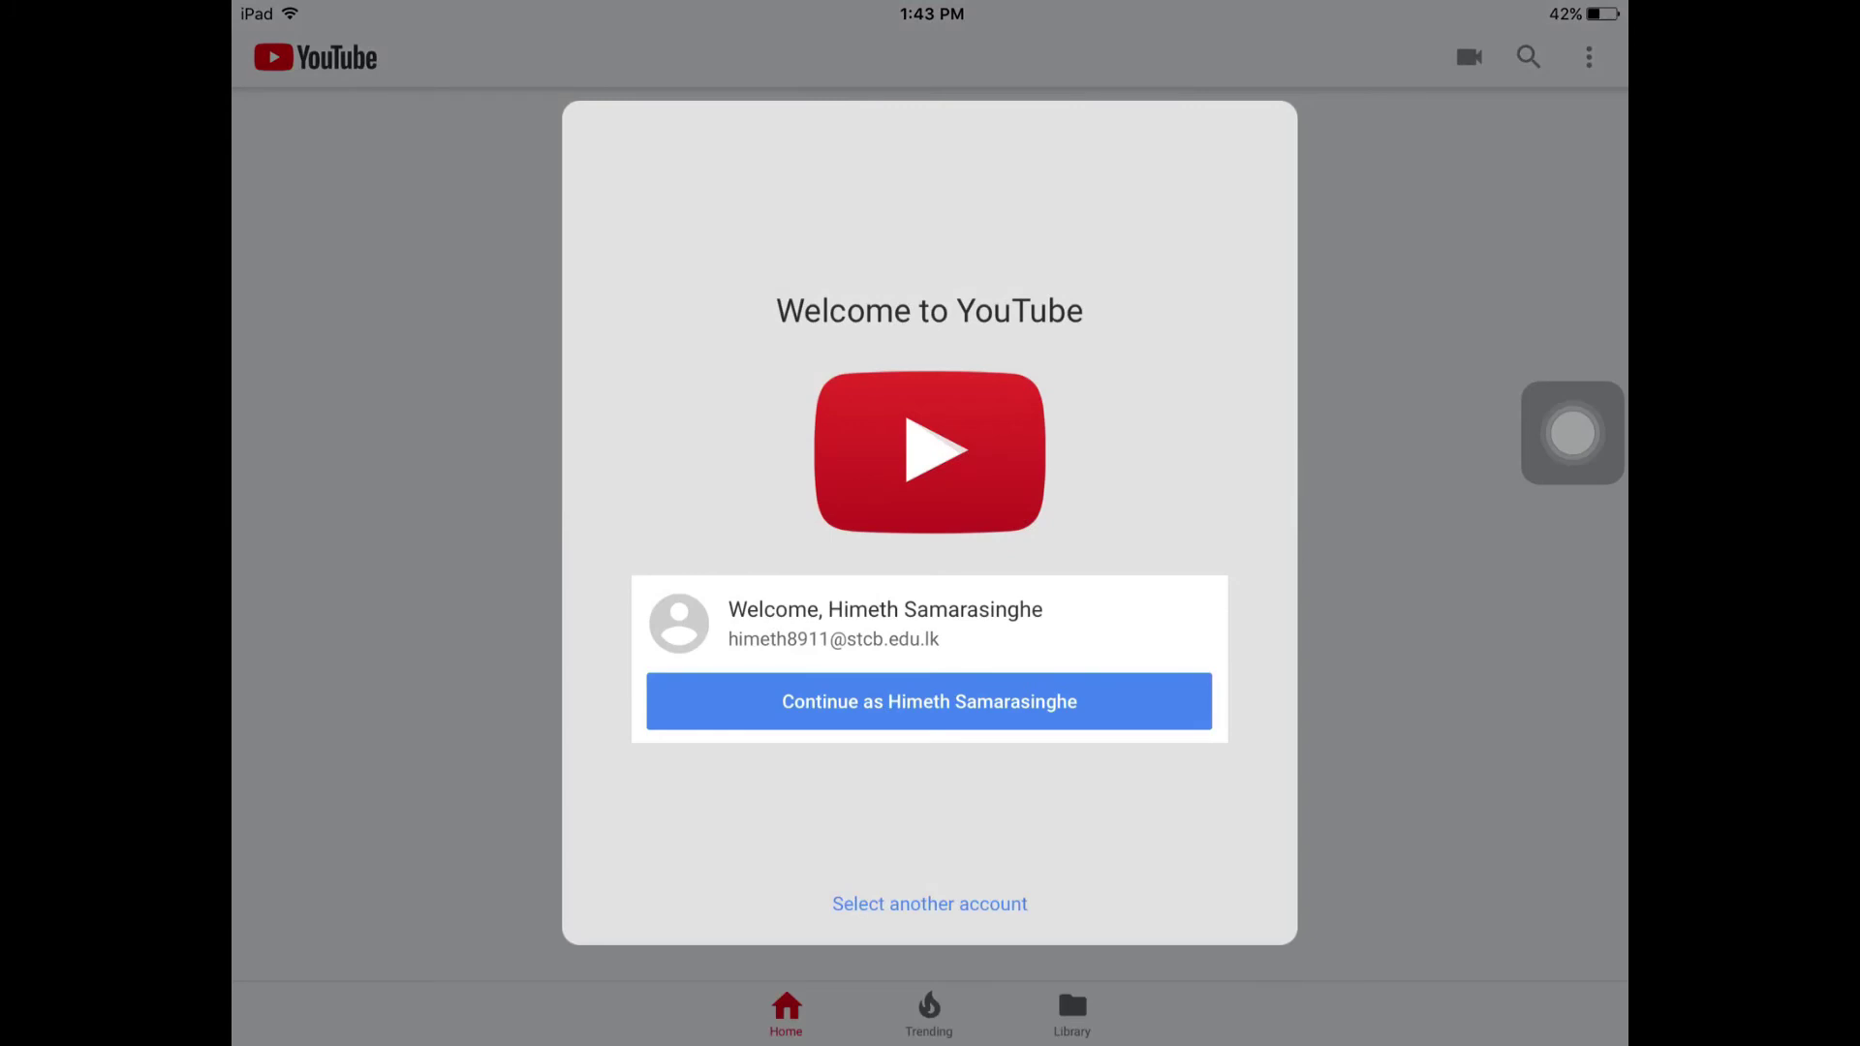
Step: Choose 'Use YouTube signed out', then try the Trending and Library tabs
{"action": "left_click", "coordinate": [929, 903]}
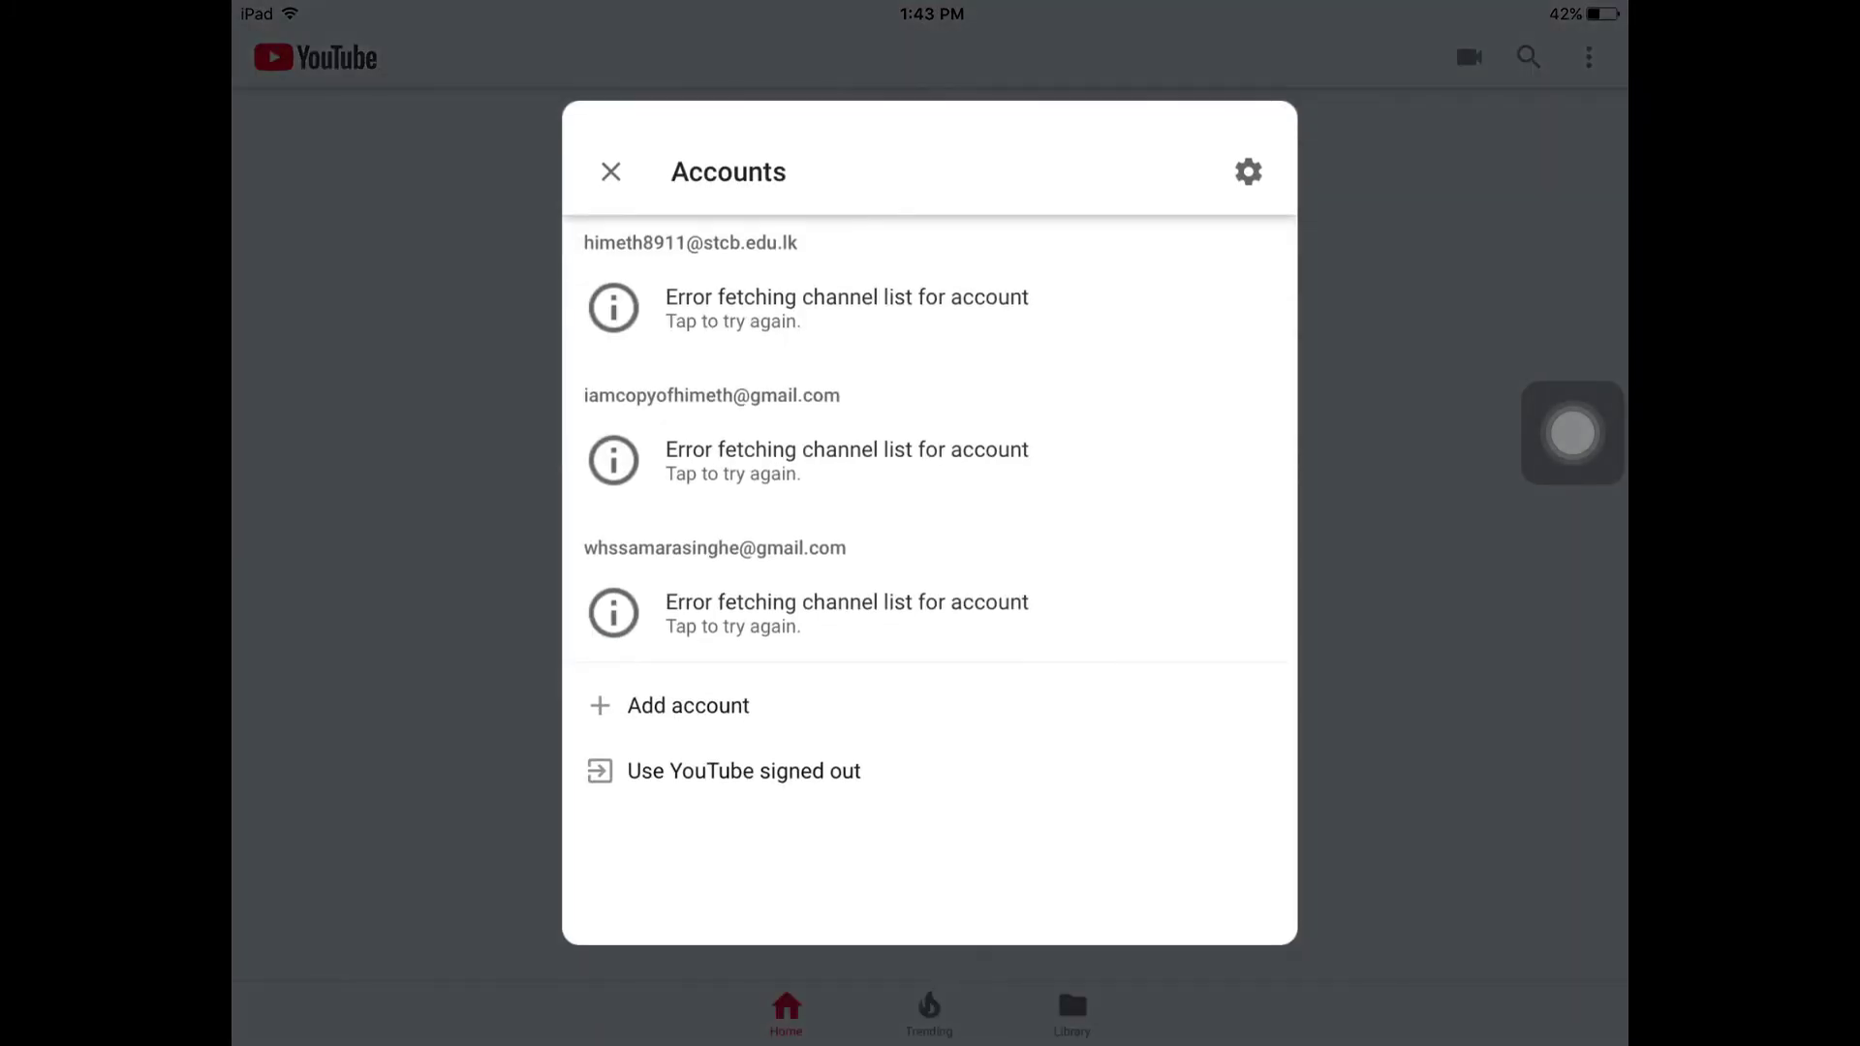
{"action": "left_click", "coordinate": [743, 771]}
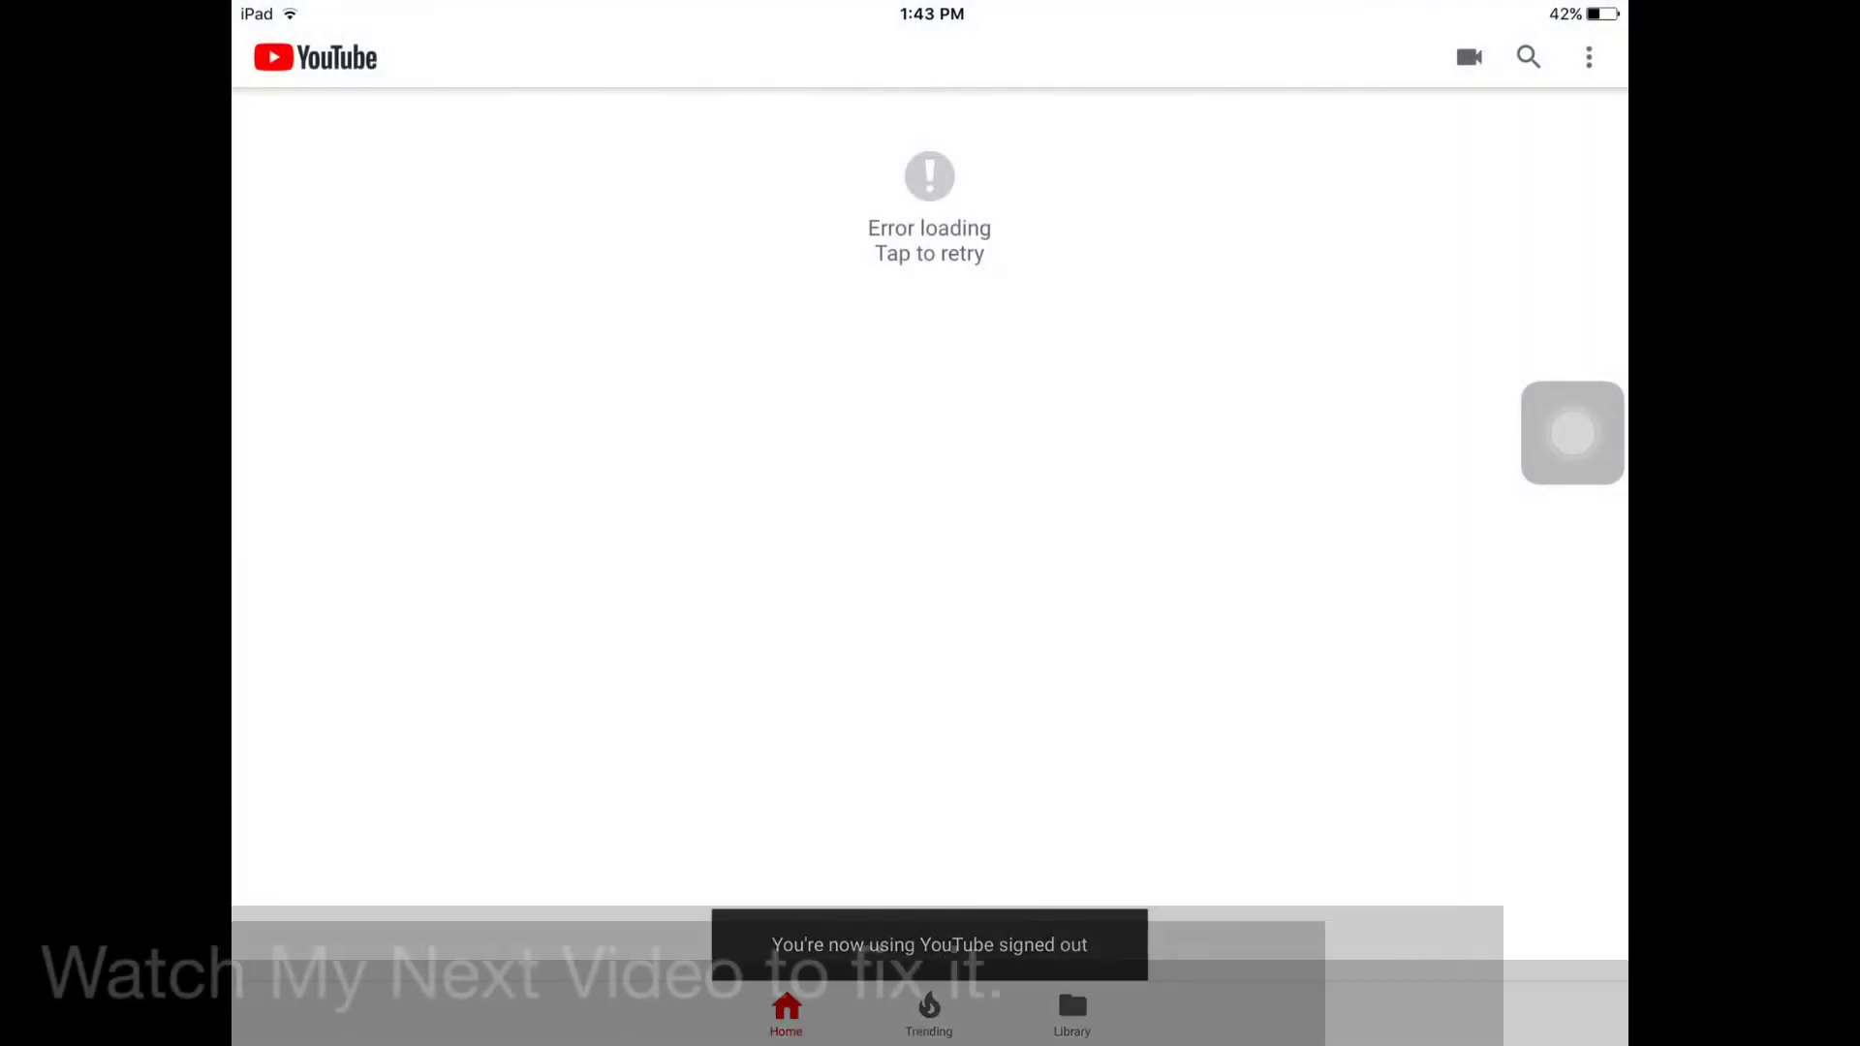
{"action": "scroll", "coordinate": [929, 484], "scroll_direction": "up", "scroll_amount": 3}
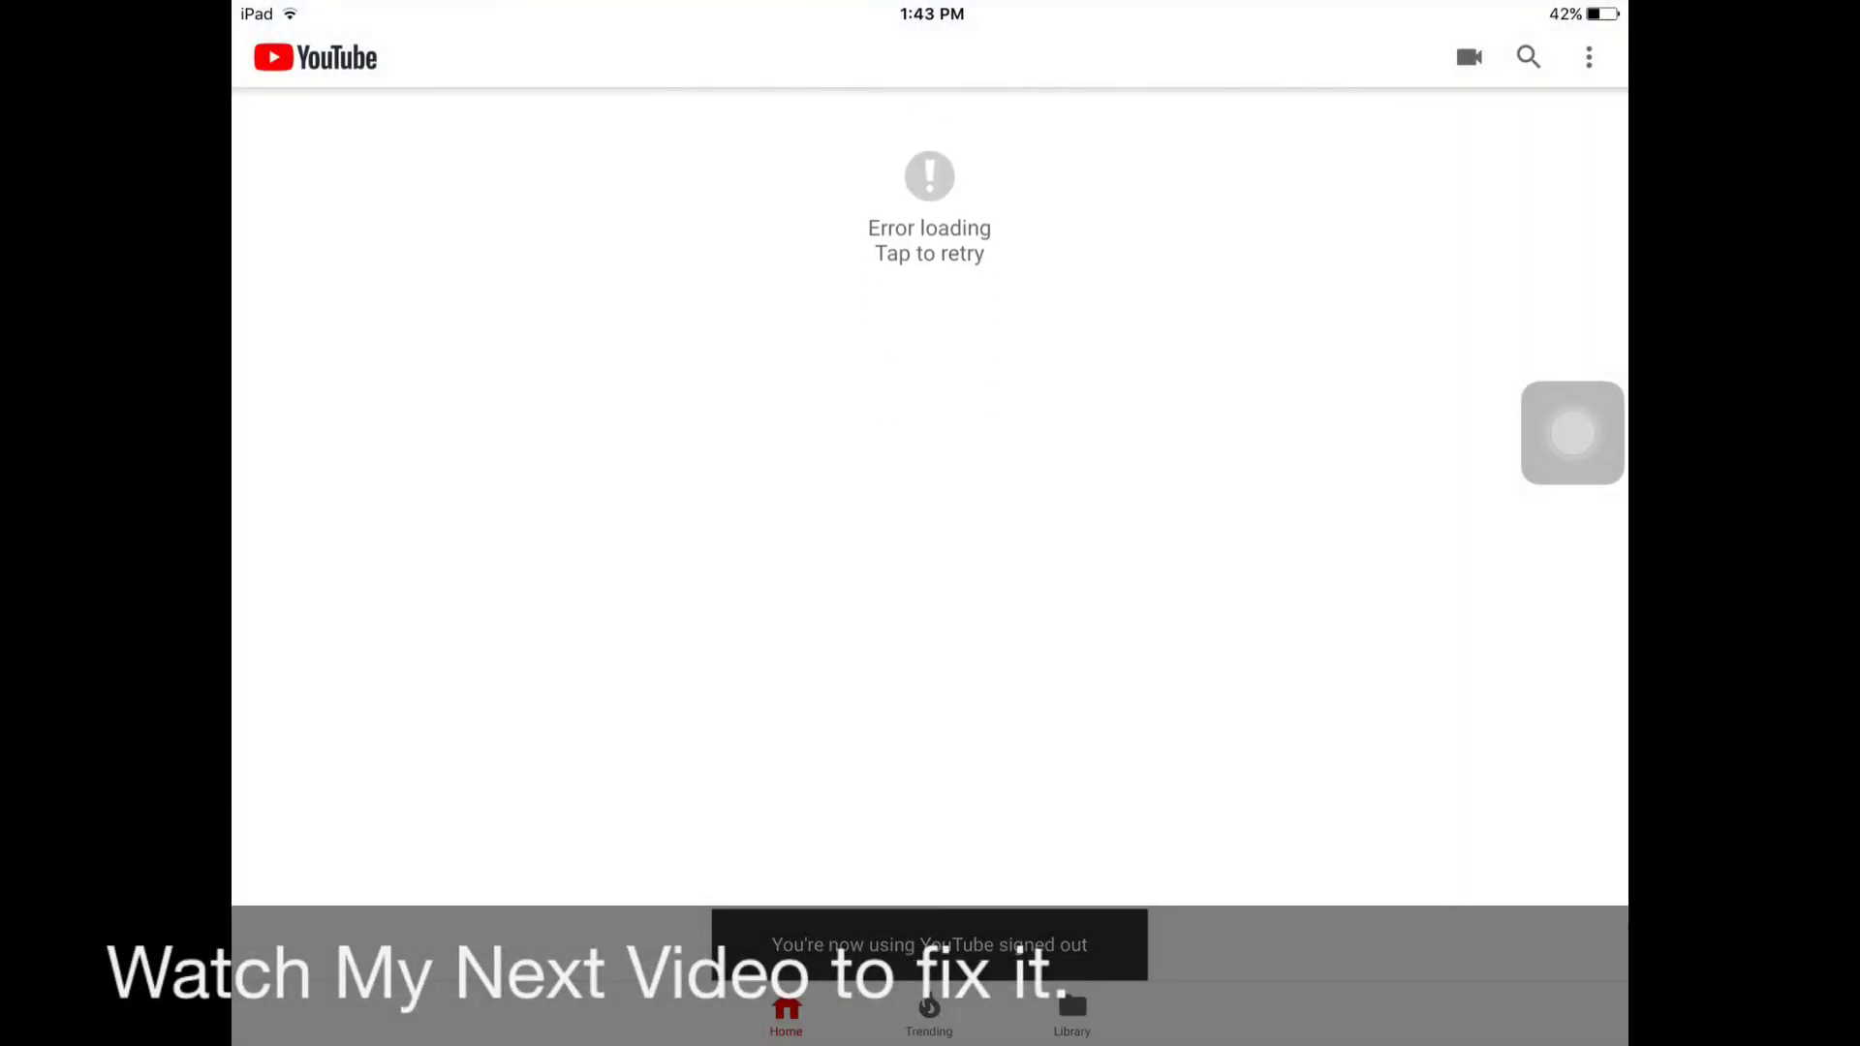
{"action": "scroll", "coordinate": [929, 484], "scroll_direction": "up", "scroll_amount": 3}
{"action": "mouse_move", "coordinate": [1573, 433]}
{"action": "left_mouse_down"}
{"action": "mouse_move", "coordinate": [861, 146]}
{"action": "mouse_move", "coordinate": [1044, 62]}
{"action": "mouse_move", "coordinate": [1105, 208]}
{"action": "mouse_move", "coordinate": [1040, 414]}
{"action": "mouse_move", "coordinate": [955, 514]}
{"action": "mouse_move", "coordinate": [1463, 535]}
{"action": "left_mouse_up"}
{"action": "left_click", "coordinate": [929, 1012]}
{"action": "left_click", "coordinate": [1073, 1014]}
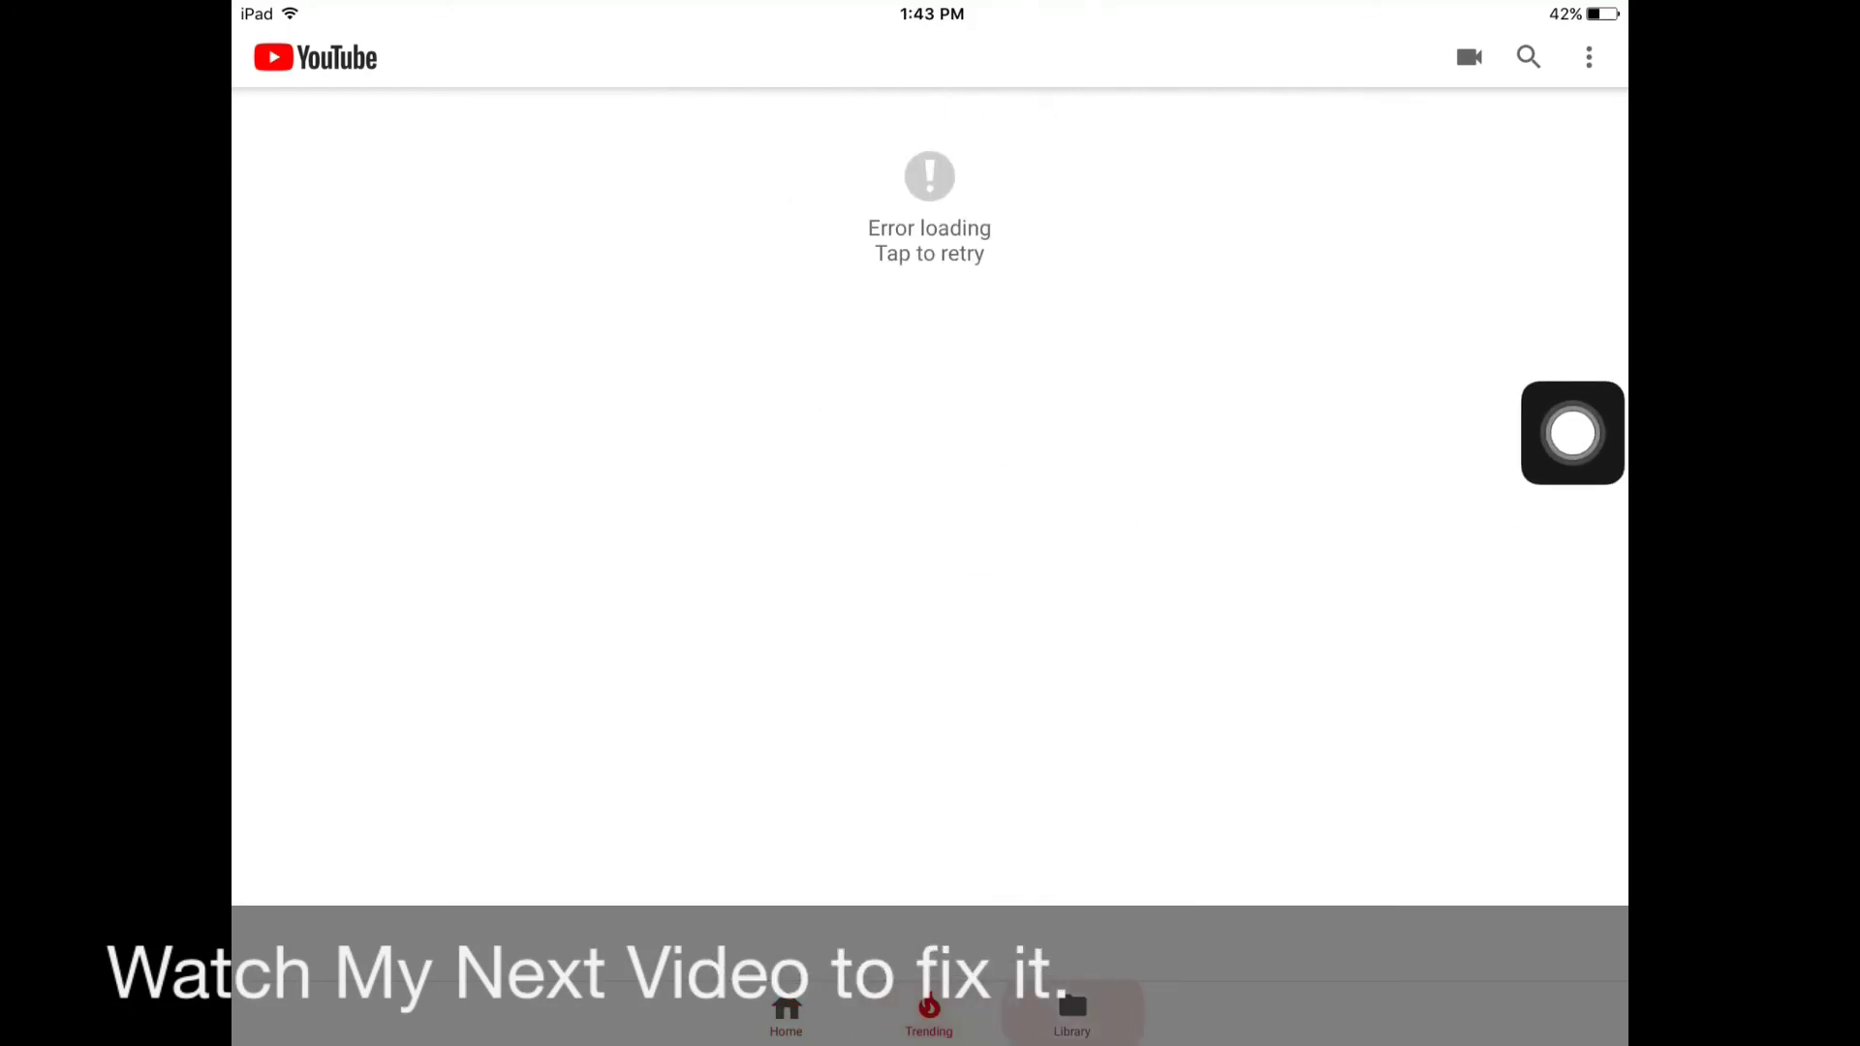